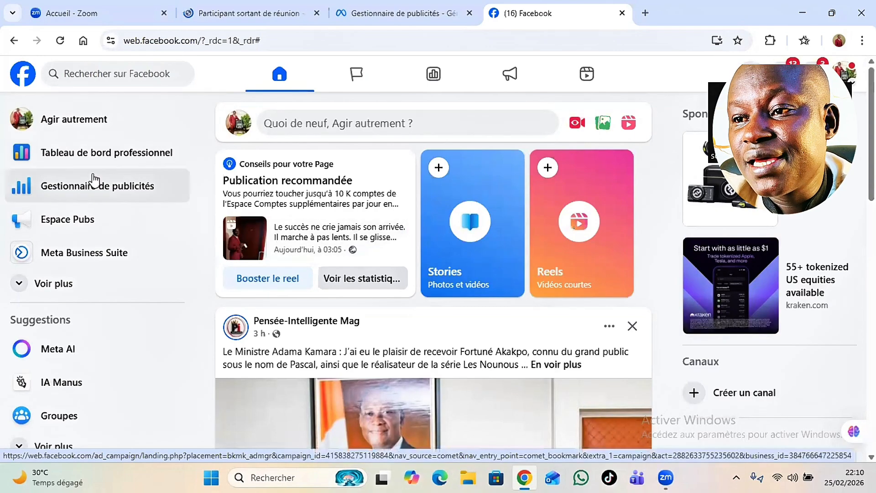
# Step: In Ads Manager, create a new campaign with the Interactions objective and the "Campagne interactions manuelle" configuration
pyautogui.click(429, 12)
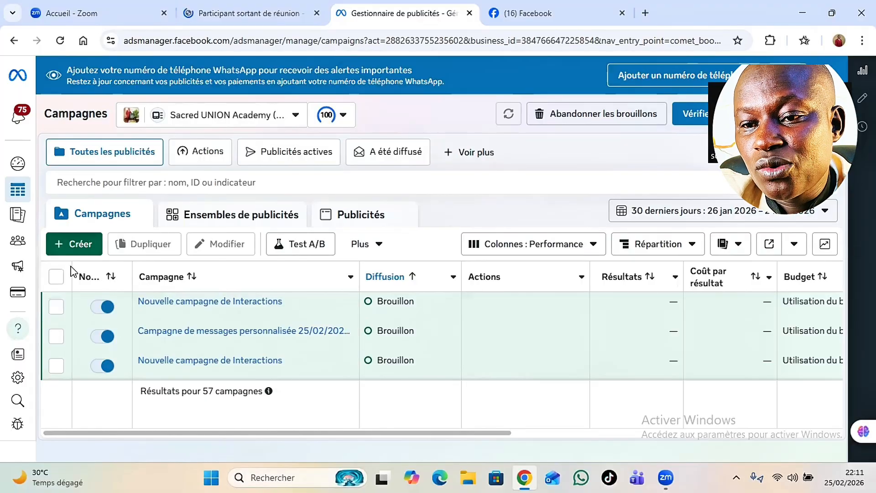
pyautogui.click(76, 245)
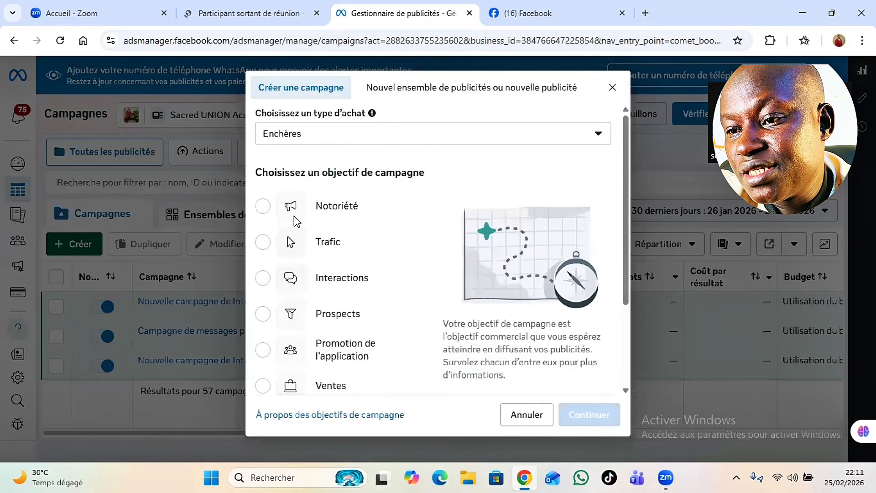
pyautogui.moveTo(270, 209)
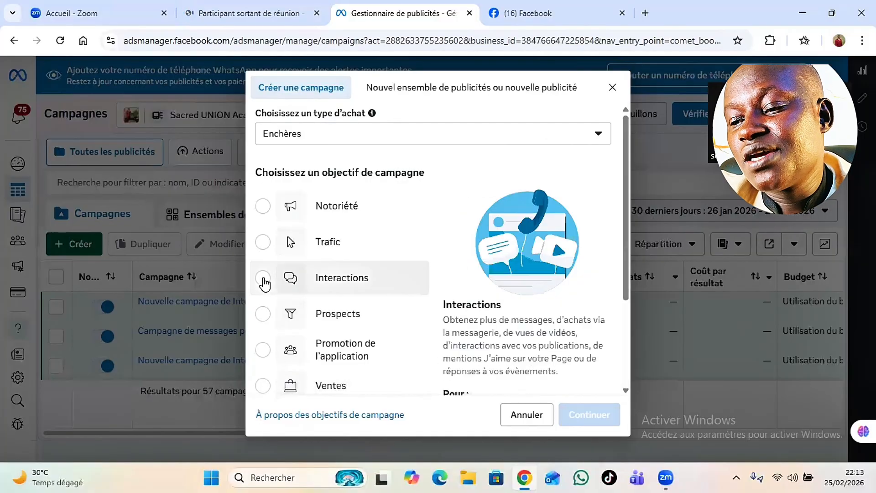
pyautogui.click(262, 278)
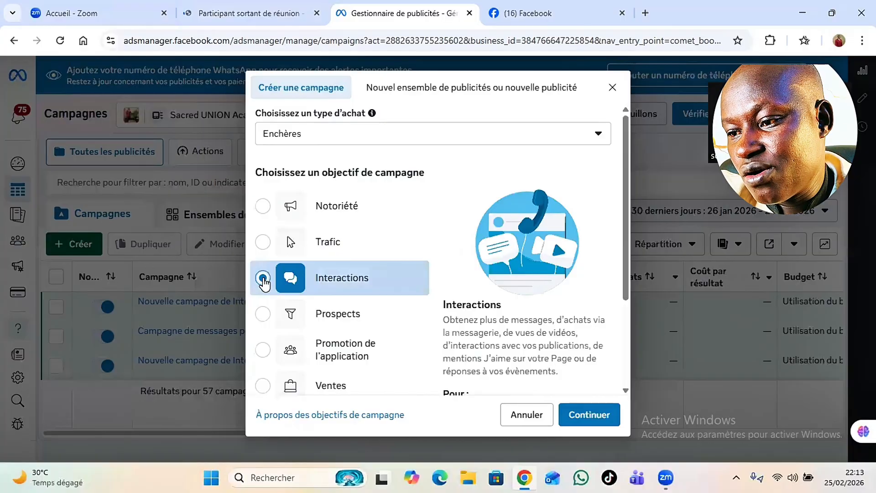
pyautogui.click(585, 414)
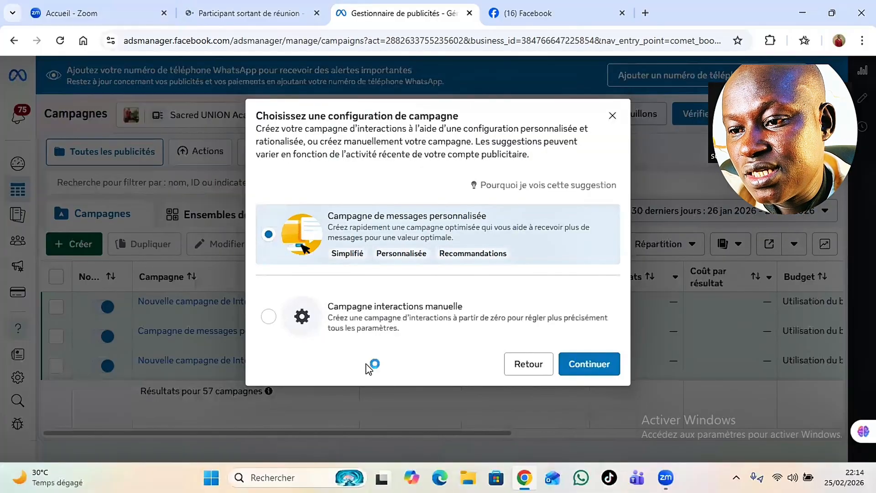
pyautogui.click(270, 320)
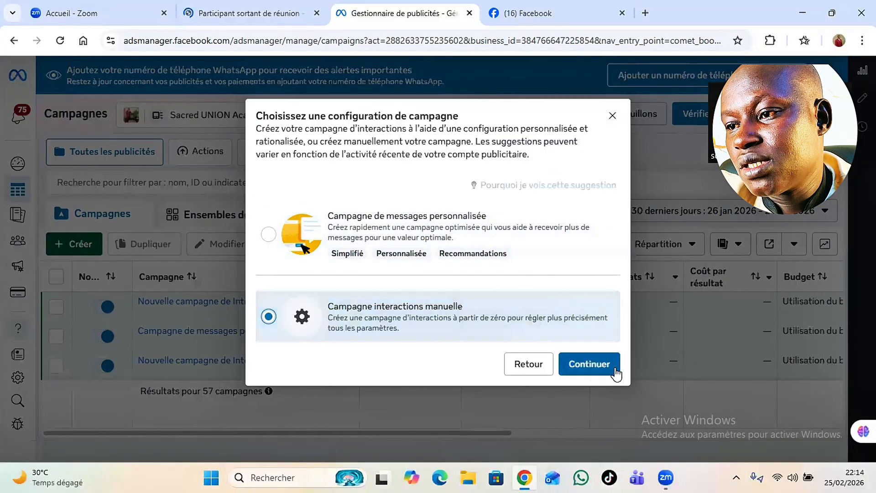
pyautogui.click(589, 365)
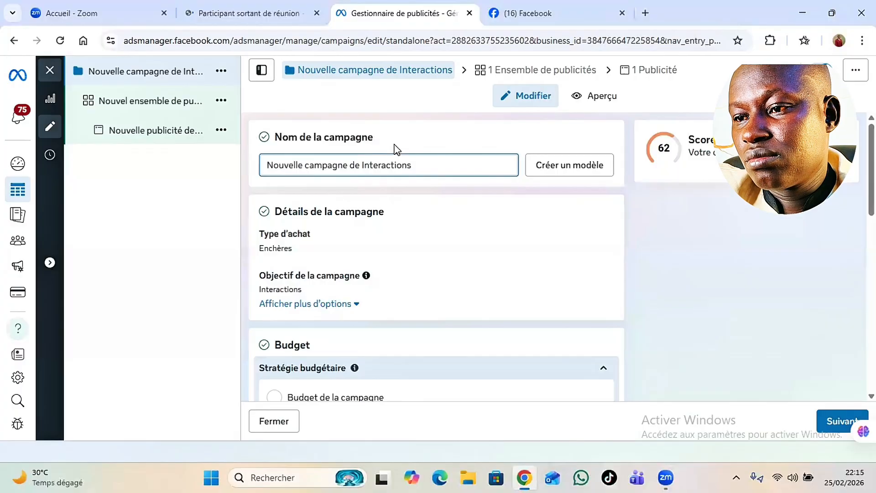
# Step: Replace the default campaign name with "exo1"
pyautogui.press('BackSpace')
pyautogui.press('BackSpace')
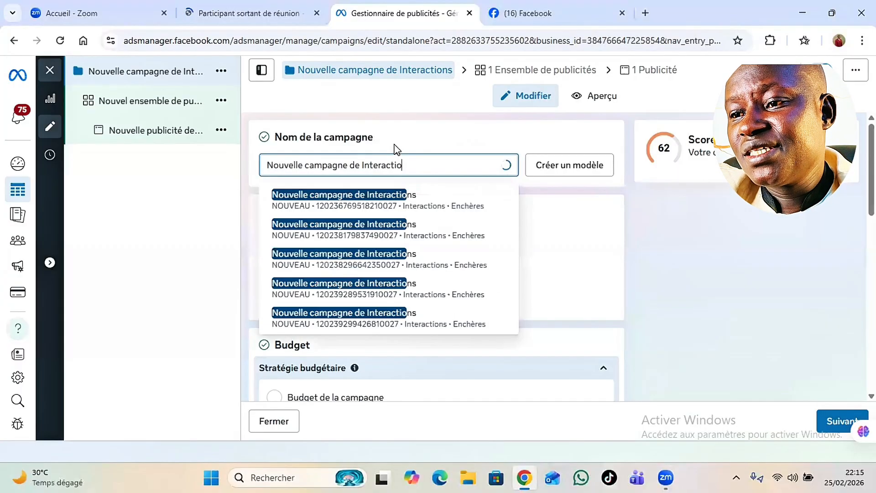
pyautogui.press('BackSpace')
pyautogui.press('BackSpace')
pyautogui.press('BackSpace')
pyautogui.press('BackSpace')
pyautogui.press('BackSpace')
pyautogui.press('BackSpace')
pyautogui.press('BackSpace')
pyautogui.press('BackSpace')
pyautogui.press('BackSpace')
pyautogui.press('BackSpace')
pyautogui.press('BackSpace')
pyautogui.press('BackSpace')
pyautogui.press('BackSpace')
pyautogui.press('BackSpace')
pyautogui.press('BackSpace')
pyautogui.press('BackSpace')
pyautogui.press('BackSpace')
pyautogui.press('BackSpace')
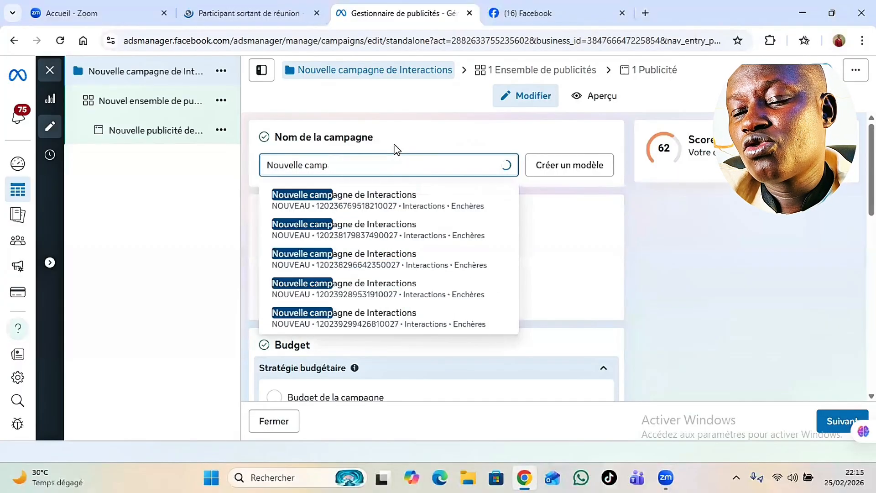
pyautogui.press('BackSpace')
pyautogui.press('BackSpace')
pyautogui.press('BackSpace')
pyautogui.press('BackSpace')
pyautogui.press('BackSpace')
pyautogui.press('BackSpace')
pyautogui.press('BackSpace')
pyautogui.press('BackSpace')
pyautogui.press('BackSpace')
pyautogui.press('BackSpace')
pyautogui.press('BackSpace')
pyautogui.press('BackSpace')
pyautogui.press('BackSpace')
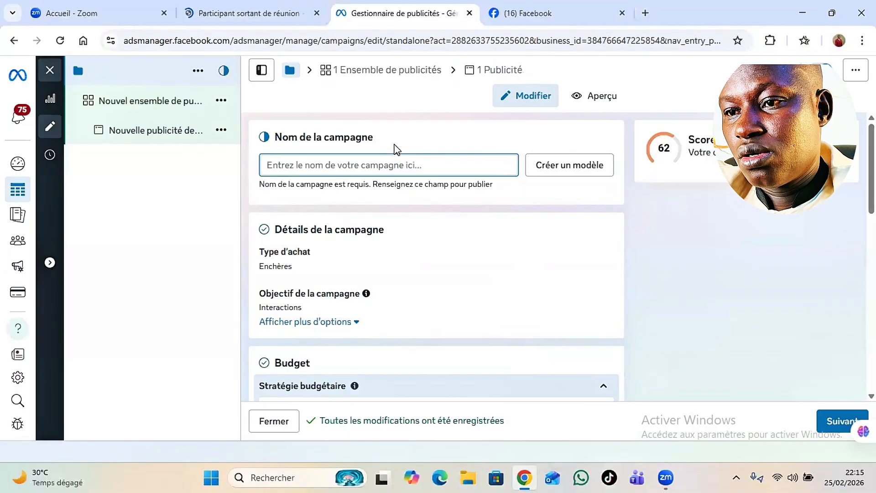
pyautogui.write('exo')
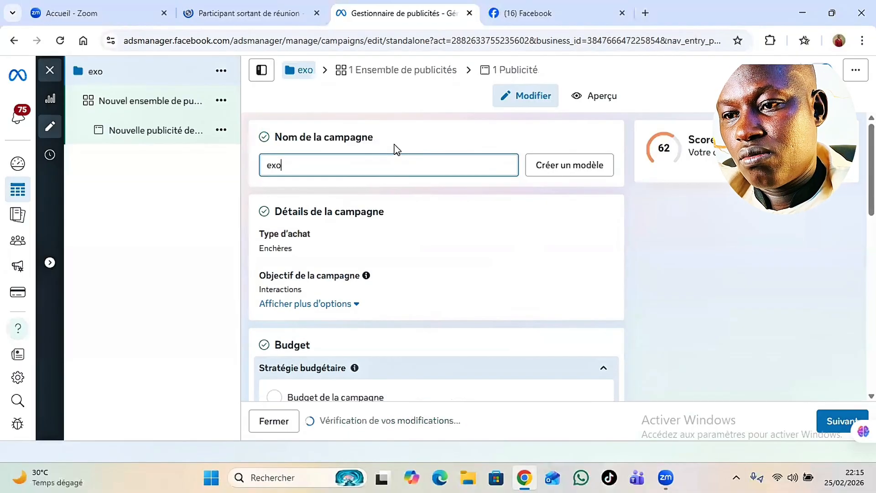
pyautogui.write('1')
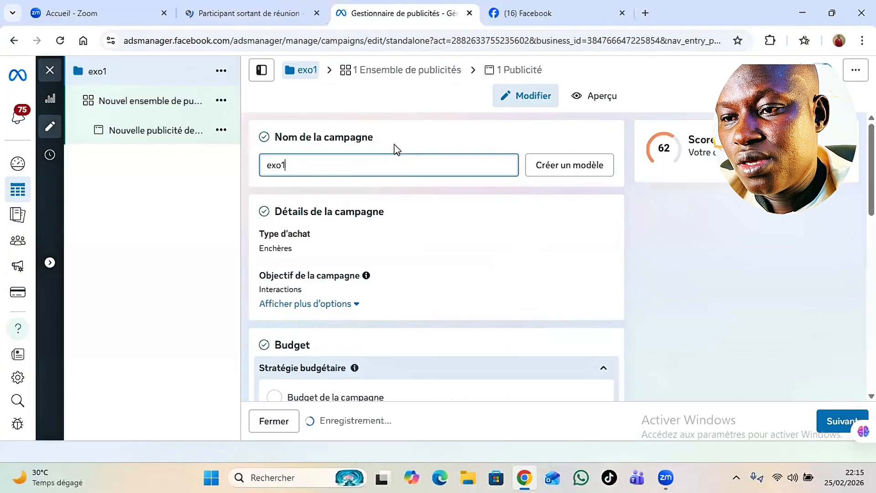
# Step: Copy the campaign name "exo1" to the clipboard
pyautogui.hotkey('ctrl', 'a')
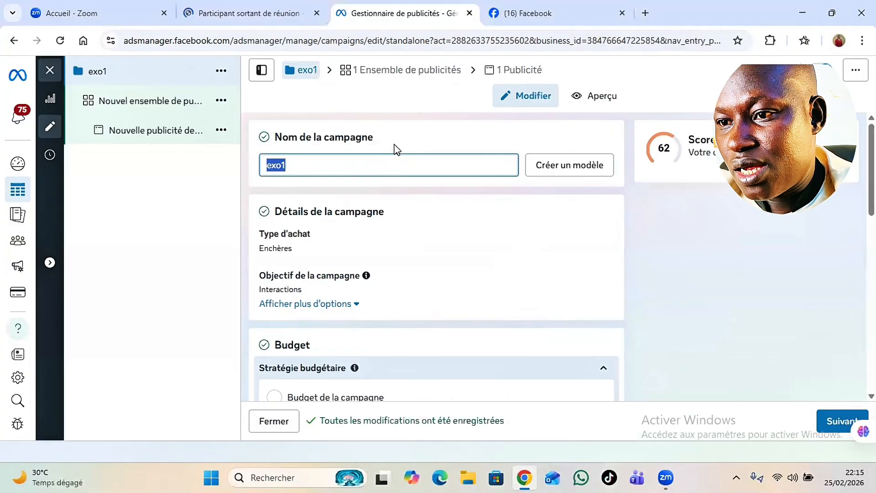
pyautogui.rightClick(263, 170)
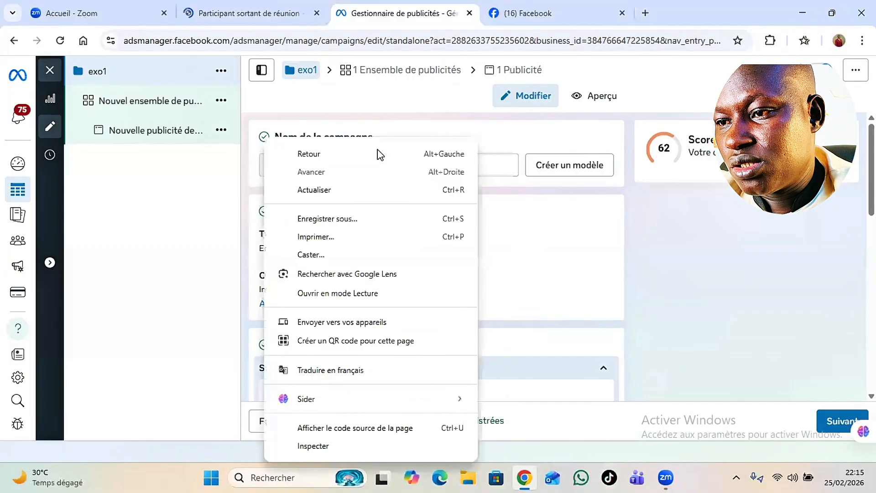
pyautogui.click(501, 143)
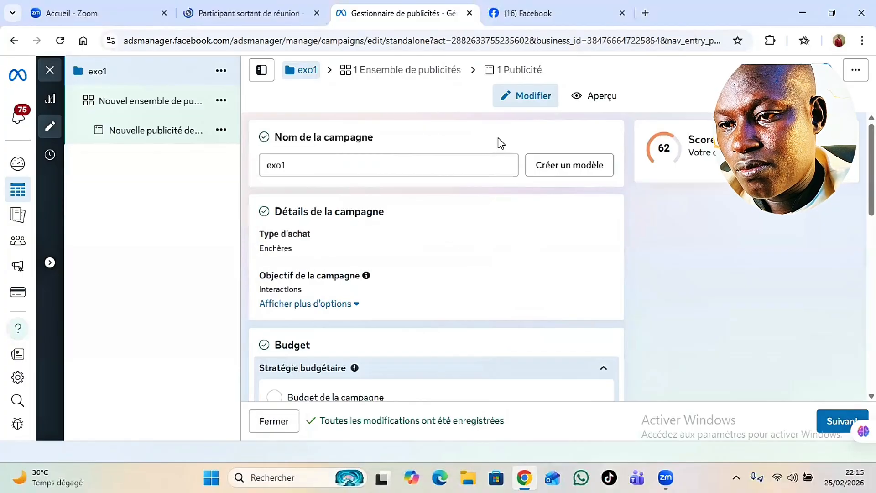
pyautogui.click(501, 143)
pyautogui.hotkey('ctrl', 'a')
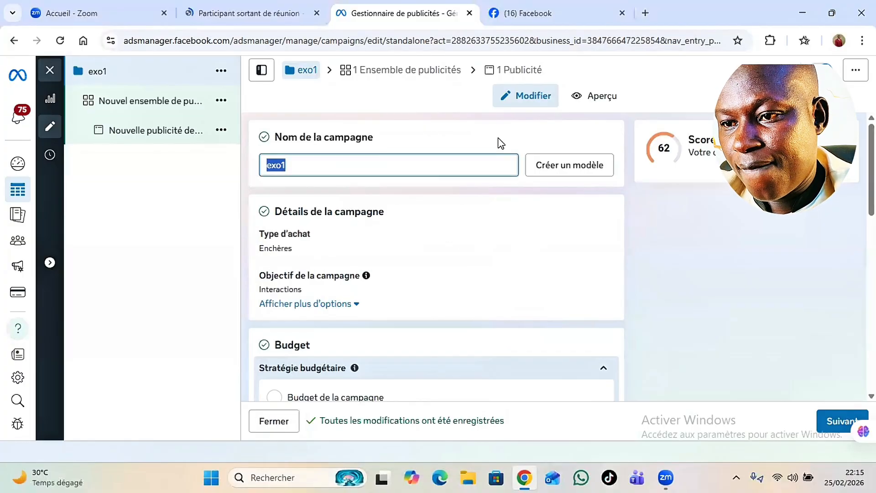
pyautogui.rightClick(288, 169)
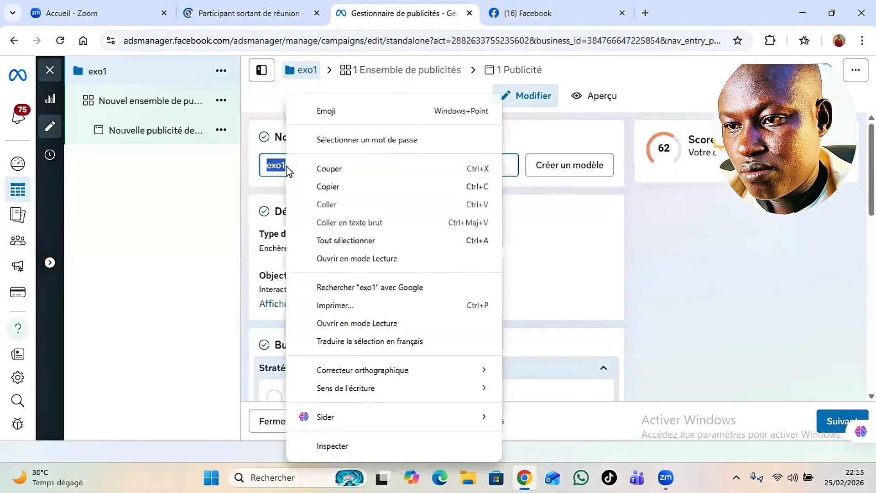
pyautogui.click(330, 187)
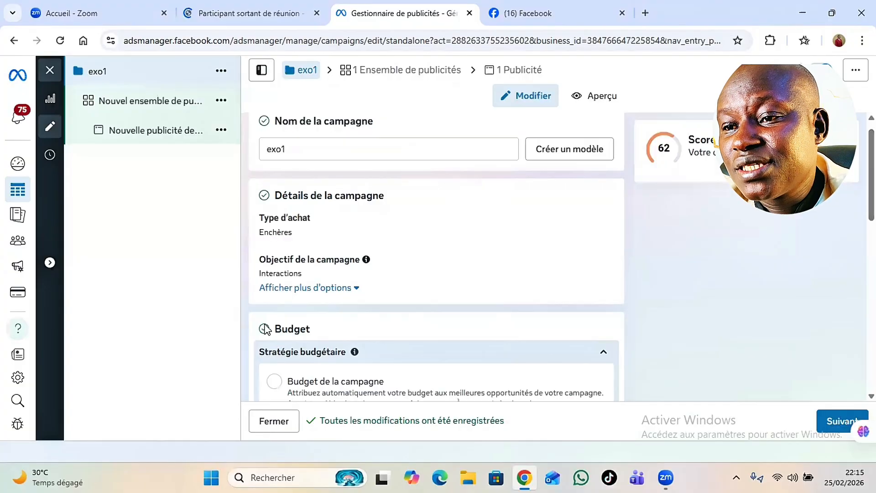
# Step: Set the campaign's budget strategy to "Budget de la campagne"
pyautogui.moveTo(264, 329)
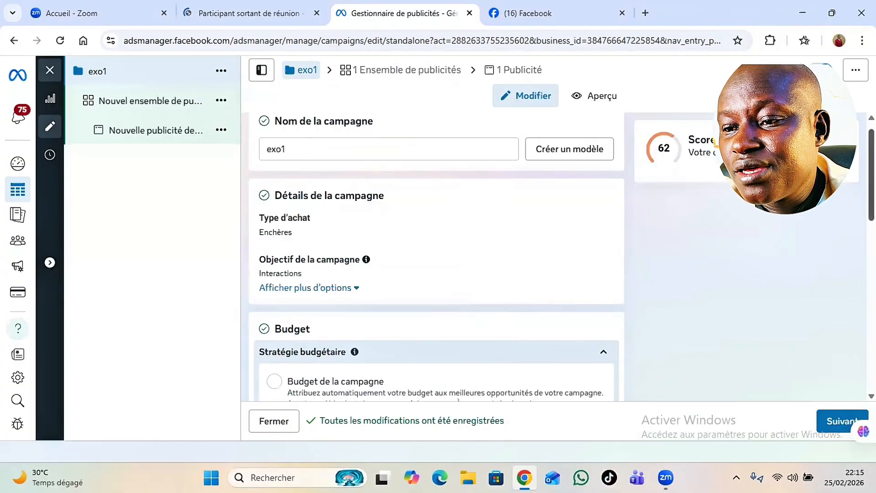
pyautogui.scroll(-3, 436, 256)
pyautogui.scroll(-2, 436, 256)
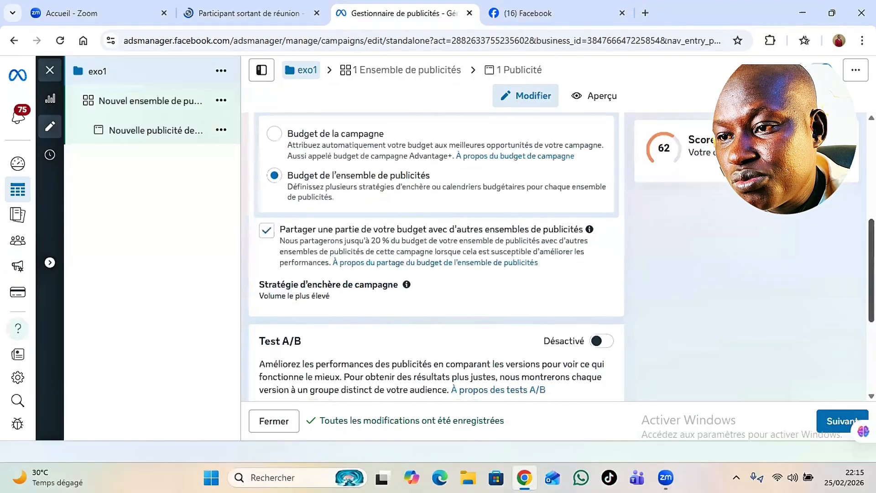
pyautogui.scroll(-1, 435, 255)
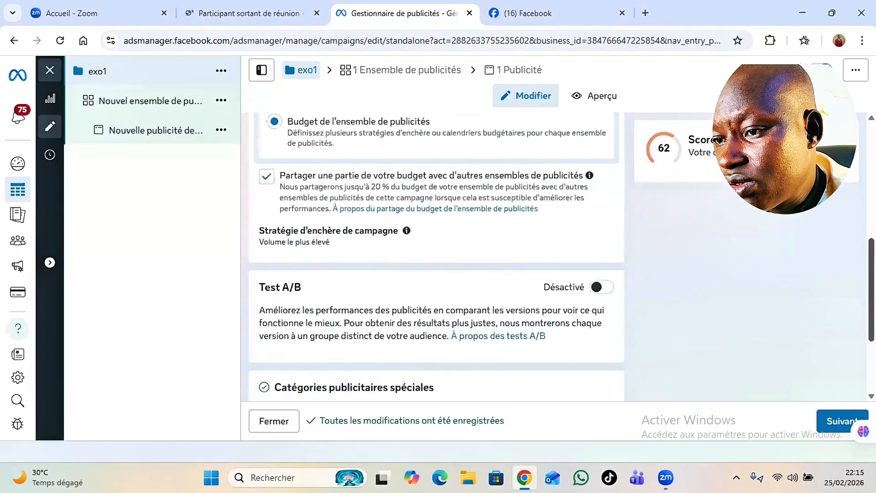
pyautogui.scroll(6, 436, 256)
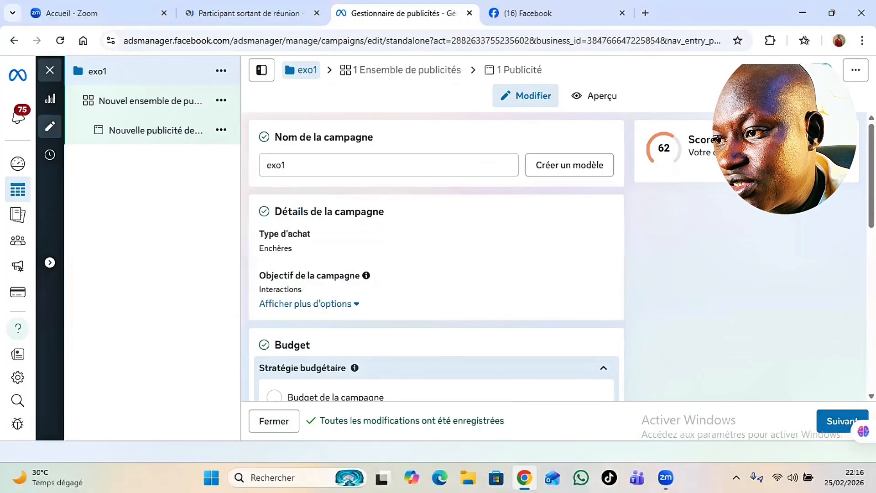
pyautogui.scroll(-1, 436, 256)
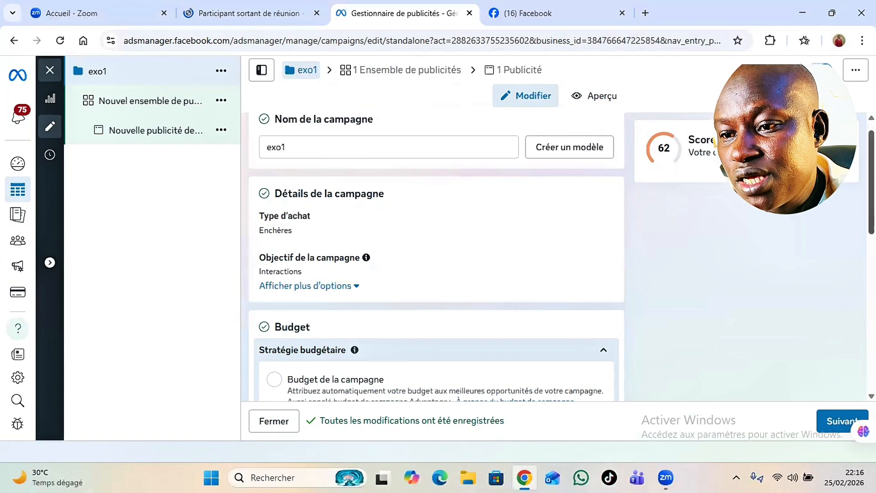
pyautogui.scroll(-1, 436, 256)
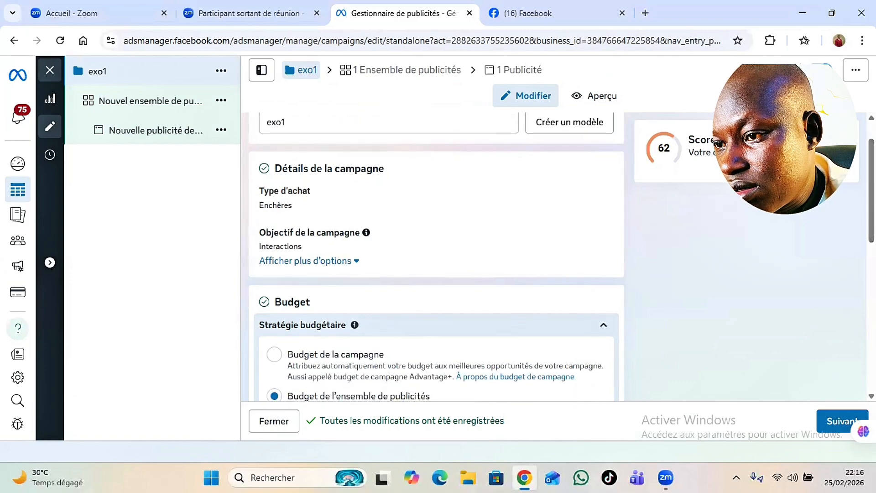
pyautogui.scroll(-1, 561, 258)
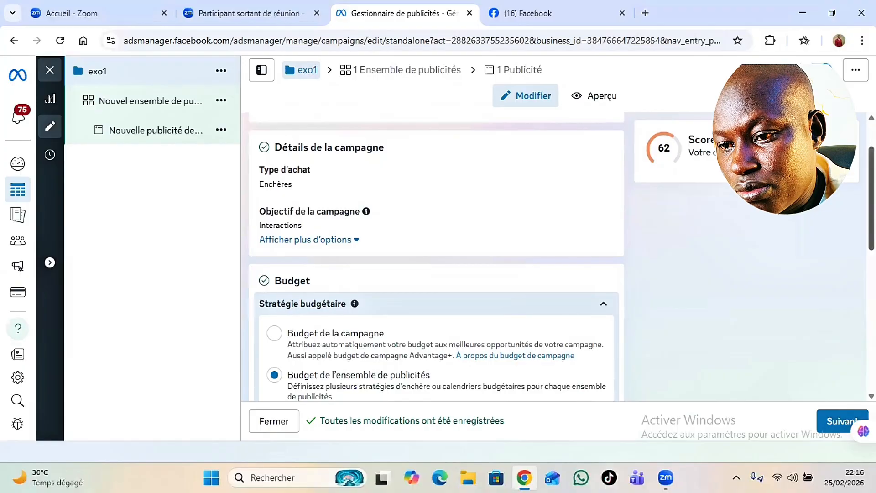
pyautogui.scroll(-2, 435, 255)
pyautogui.scroll(-1, 436, 255)
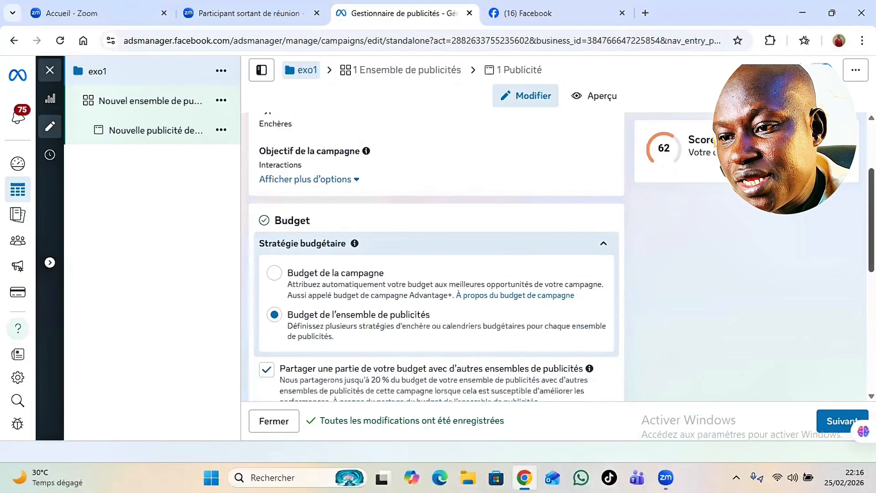
pyautogui.scroll(-1, 436, 255)
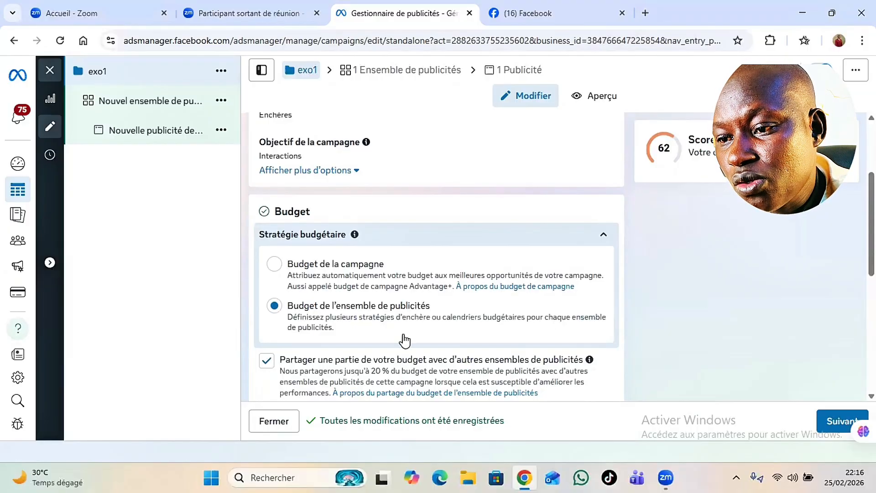
pyautogui.click(277, 266)
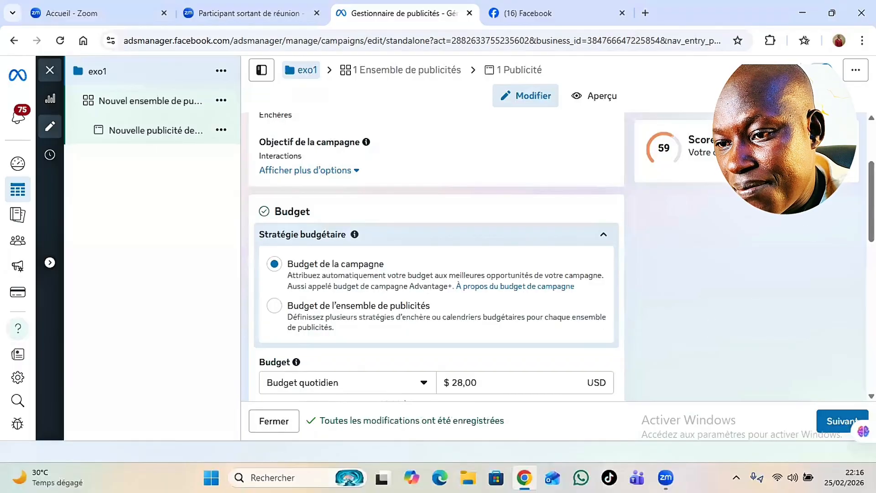
# Step: Set the campaign's daily budget (Budget quotidien) to 20 USD
pyautogui.scroll(-1, 437, 256)
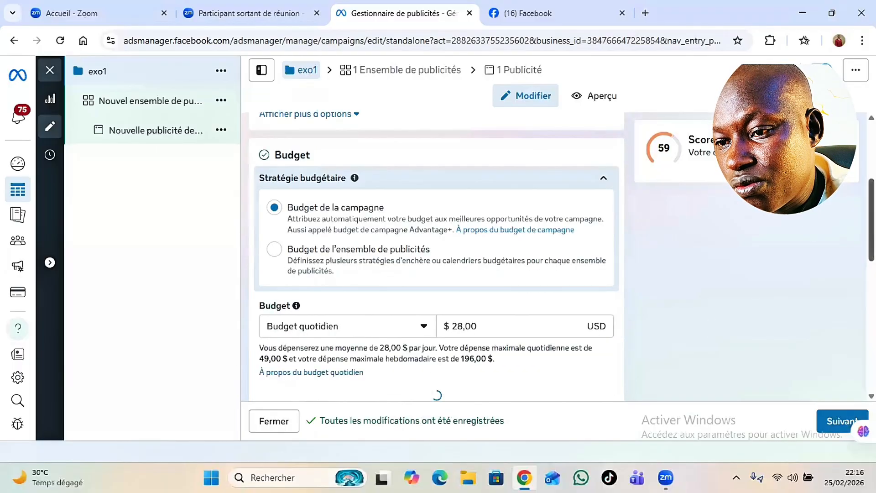
pyautogui.scroll(-1, 437, 255)
pyautogui.scroll(-1, 436, 256)
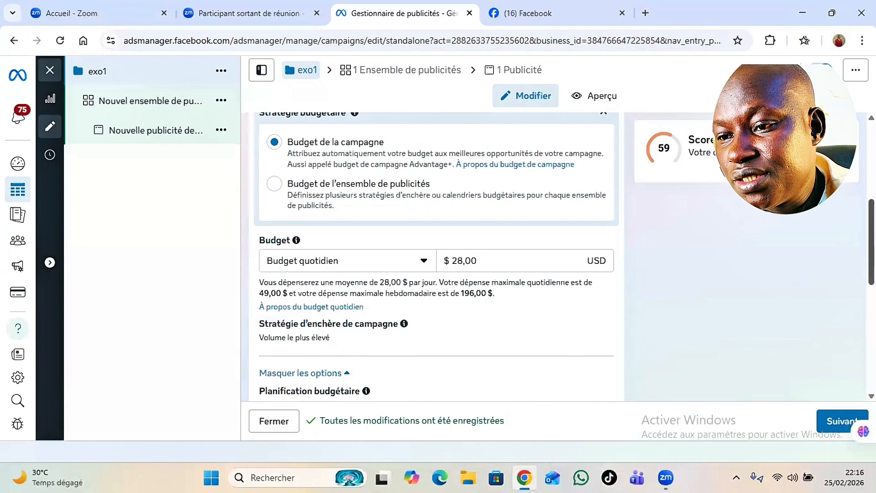
pyautogui.scroll(-1, 437, 256)
pyautogui.scroll(-1, 495, 281)
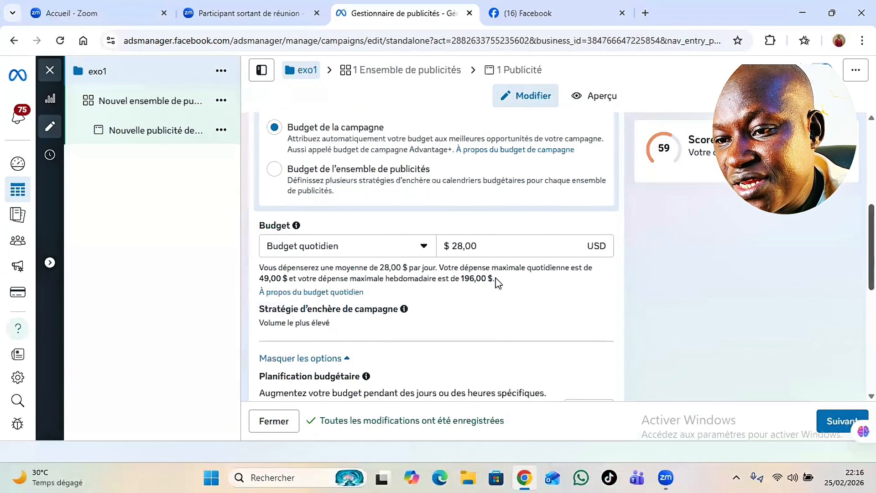
pyautogui.scroll(1, 495, 282)
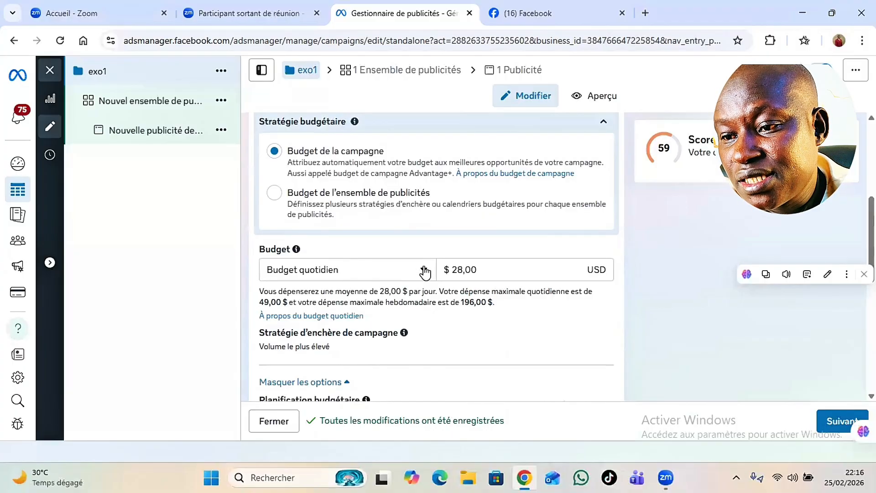
pyautogui.click(425, 273)
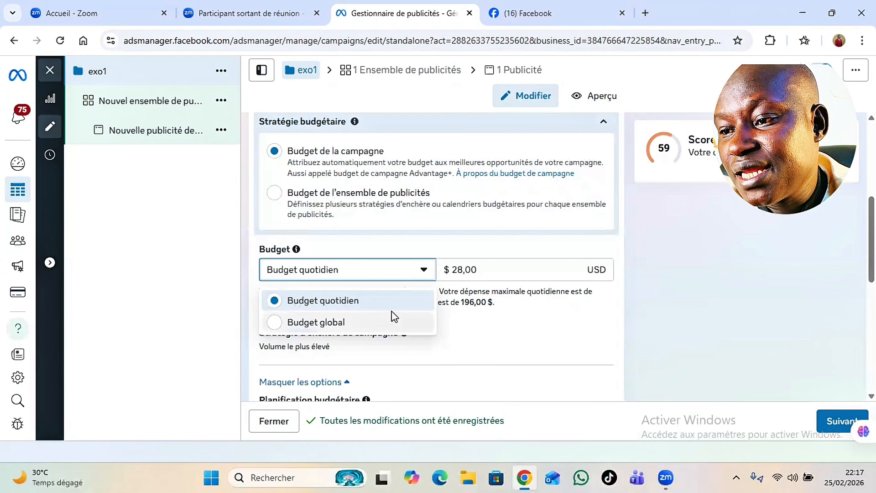
pyautogui.click(487, 268)
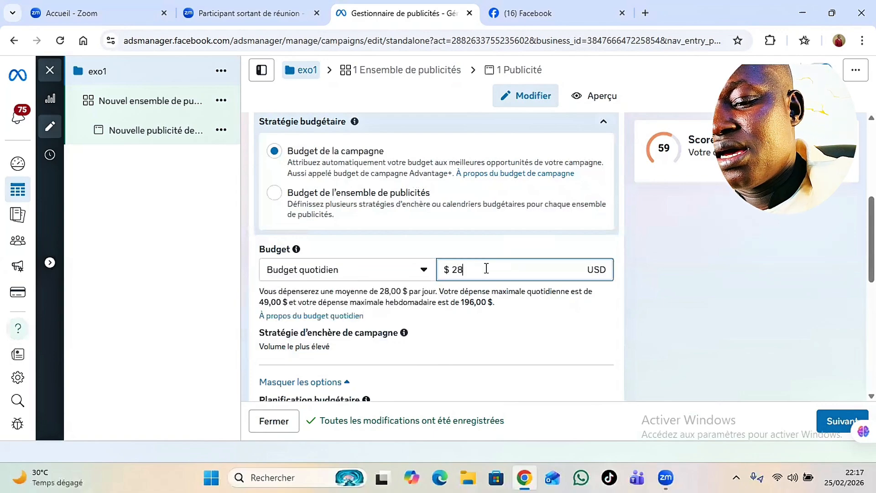
pyautogui.press('BackSpace')
pyautogui.press('BackSpace')
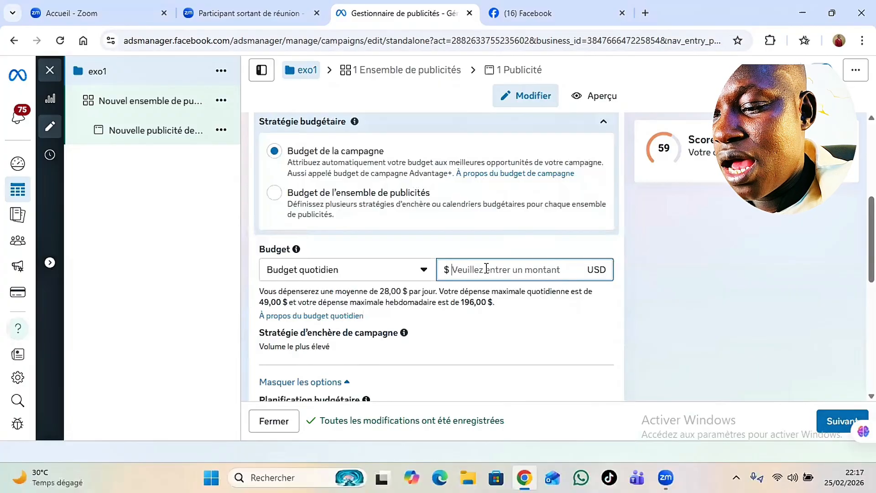
pyautogui.write('20')
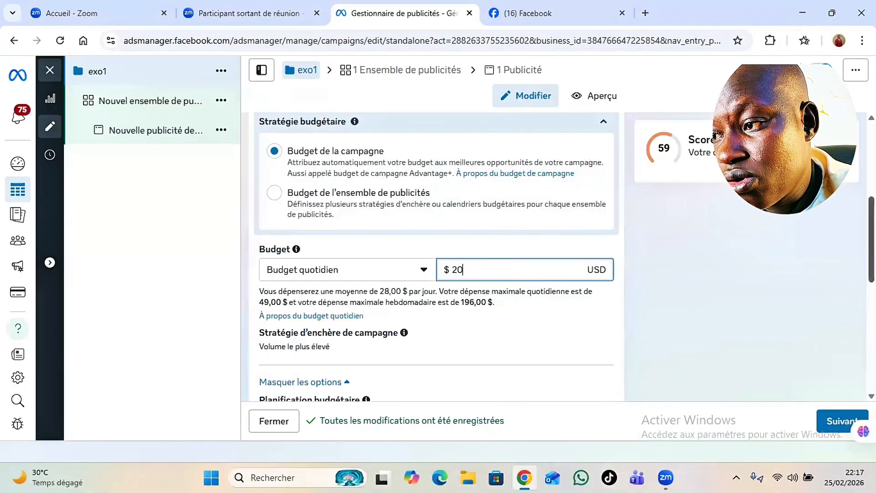
pyautogui.moveTo(872, 240); pyautogui.dragTo(872, 267)
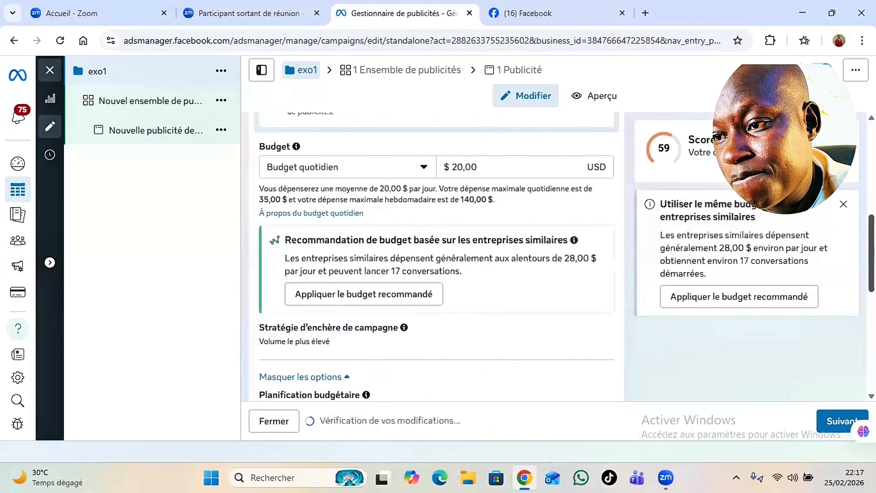
# Step: Look over the remaining campaign settings and open the new ad set of campaign exo1 for editing
pyautogui.scroll(-1, 436, 255)
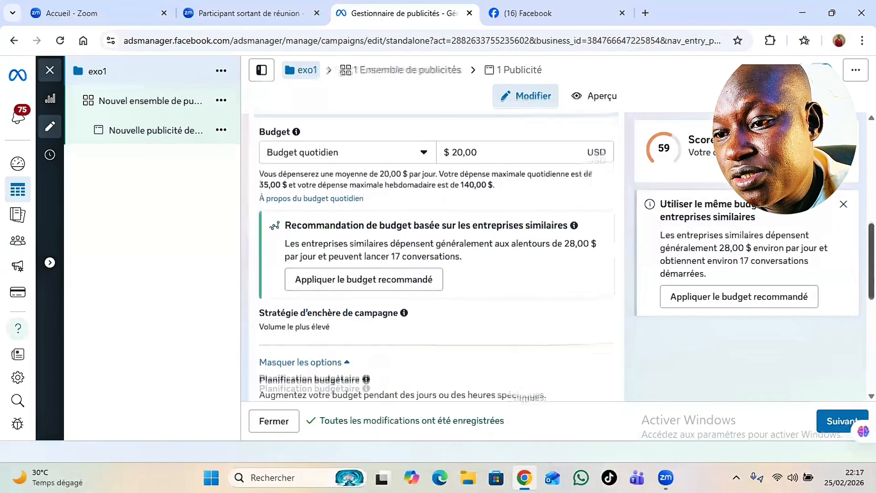
pyautogui.scroll(-3, 435, 256)
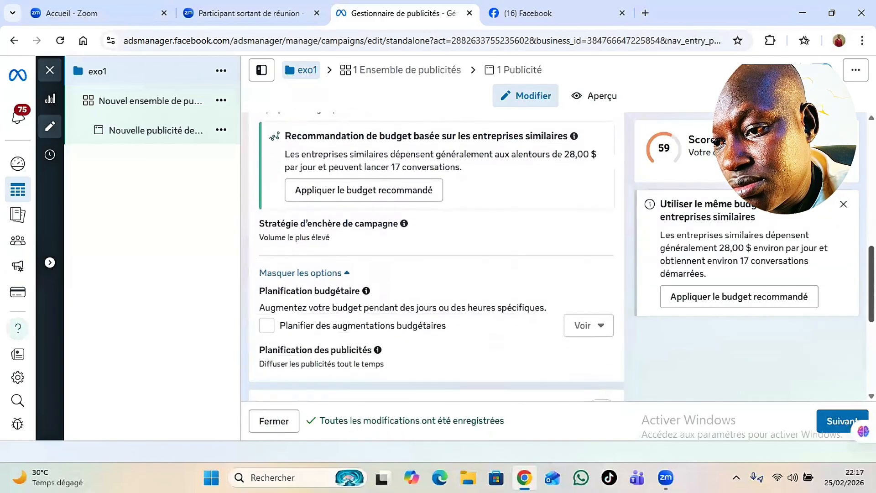
pyautogui.scroll(-4, 849, 335)
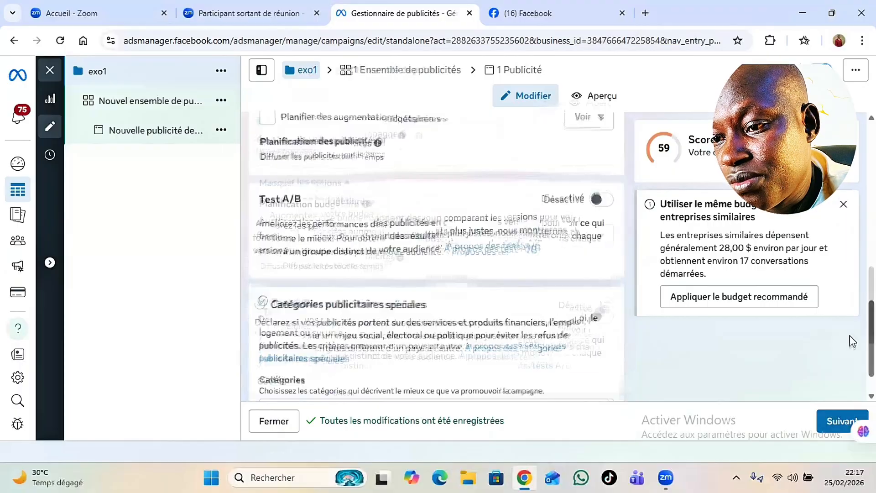
pyautogui.scroll(10, 436, 256)
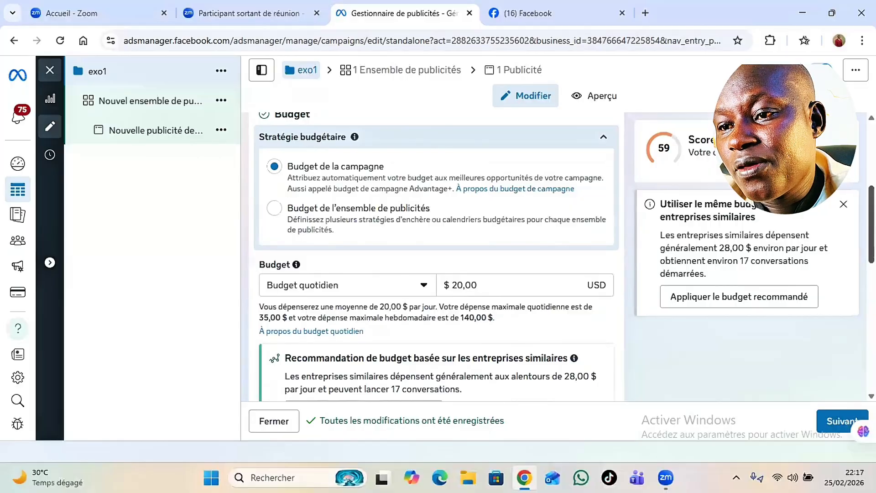
pyautogui.click(127, 123)
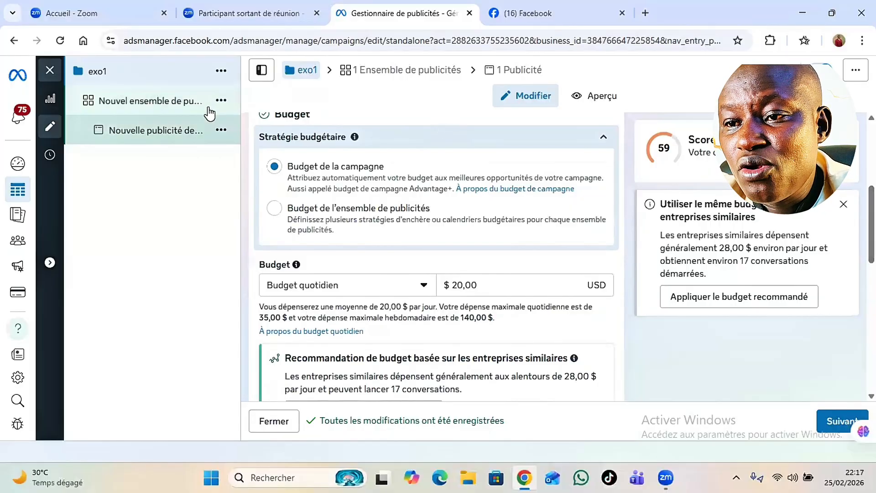
pyautogui.click(156, 109)
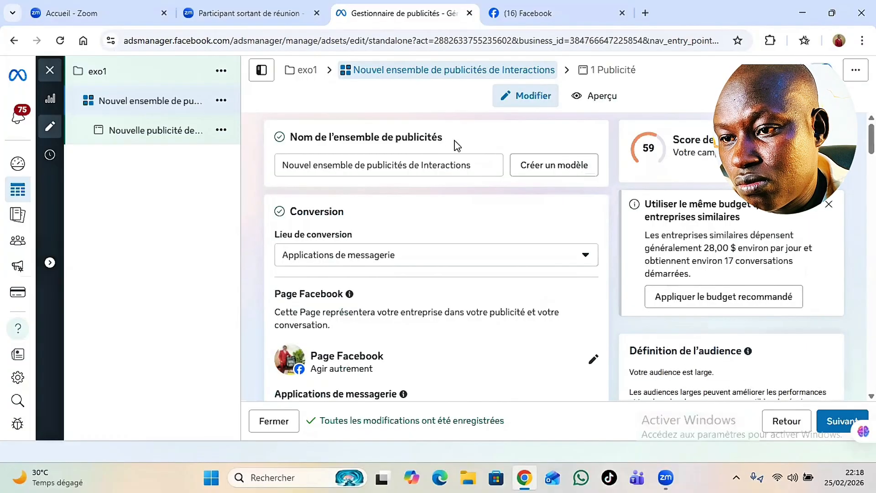
# Step: Replace the default ad set name with the copied campaign name "exo1"
pyautogui.click(455, 141)
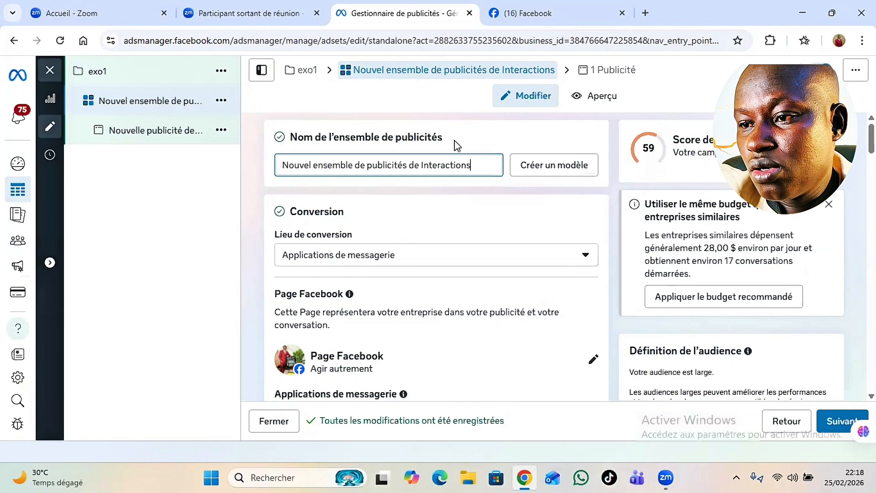
pyautogui.press('BackSpace')
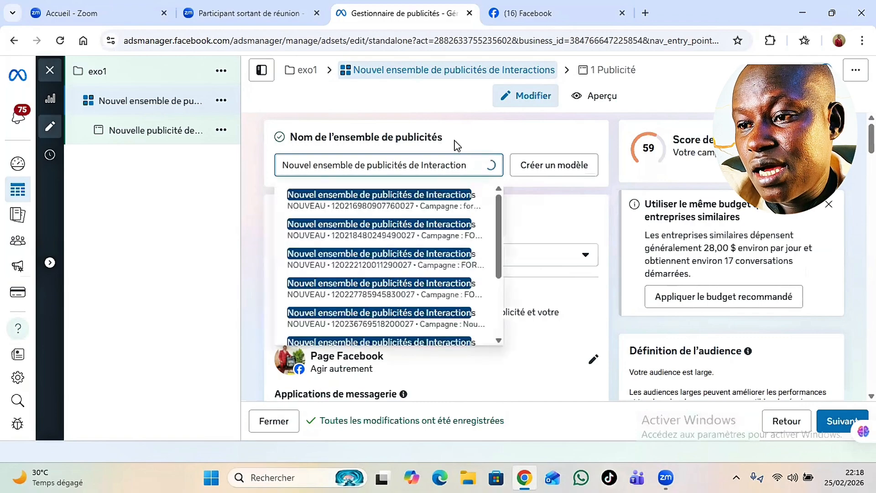
pyautogui.press('BackSpace')
pyautogui.press('BackSpace')
pyautogui.press('BackSpace')
pyautogui.press('BackSpace')
pyautogui.press('BackSpace')
pyautogui.press('BackSpace')
pyautogui.press('BackSpace')
pyautogui.press('BackSpace')
pyautogui.press('BackSpace')
pyautogui.press('BackSpace')
pyautogui.press('BackSpace')
pyautogui.press('BackSpace')
pyautogui.press('BackSpace')
pyautogui.press('BackSpace')
pyautogui.press('BackSpace')
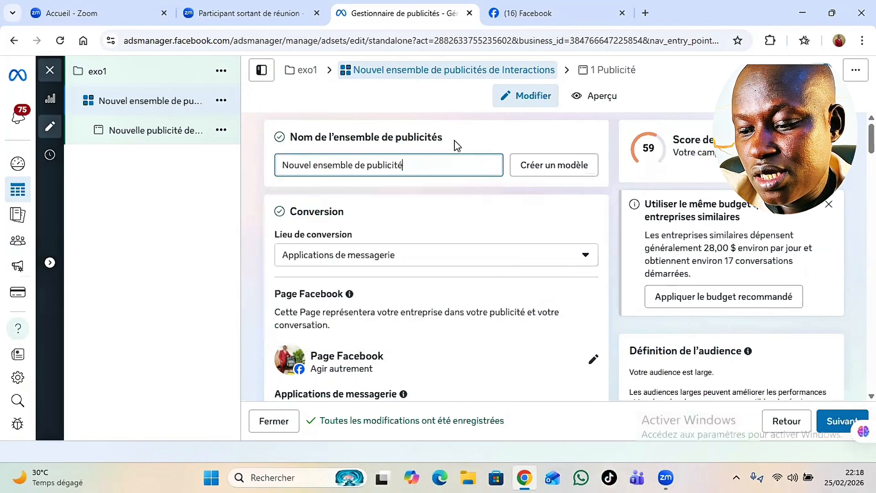
pyautogui.press('BackSpace')
pyautogui.press('BackSpace')
pyautogui.press('BackSpace')
pyautogui.press('BackSpace')
pyautogui.press('BackSpace')
pyautogui.press('BackSpace')
pyautogui.press('BackSpace')
pyautogui.press('BackSpace')
pyautogui.press('BackSpace')
pyautogui.press('BackSpace')
pyautogui.press('BackSpace')
pyautogui.press('BackSpace')
pyautogui.press('BackSpace')
pyautogui.press('BackSpace')
pyautogui.press('BackSpace')
pyautogui.press('BackSpace')
pyautogui.press('BackSpace')
pyautogui.press('BackSpace')
pyautogui.press('BackSpace')
pyautogui.press('BackSpace')
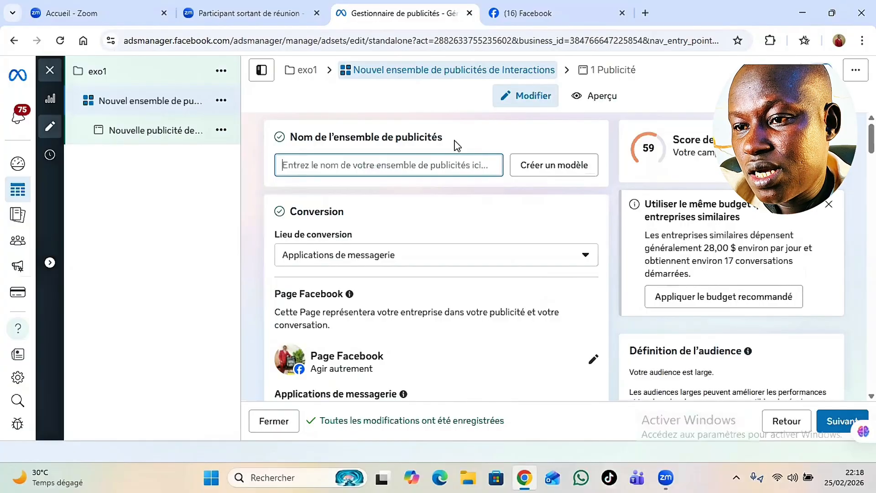
pyautogui.rightClick(464, 167)
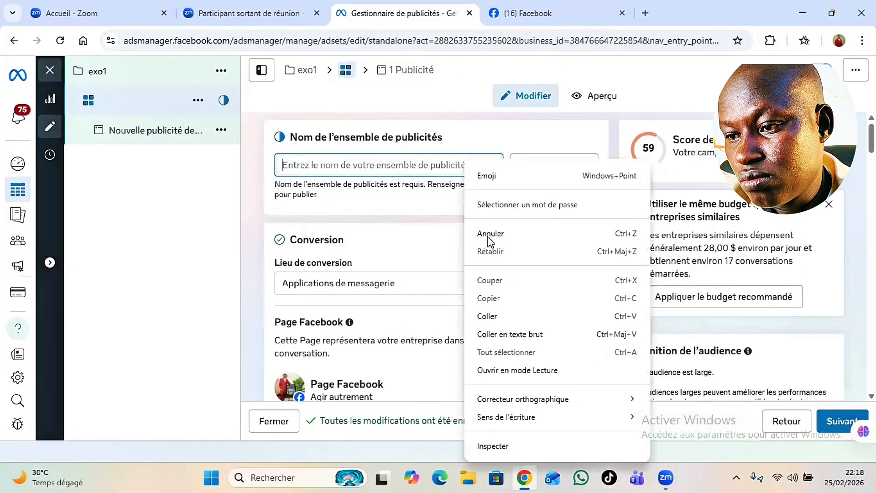
pyautogui.click(487, 317)
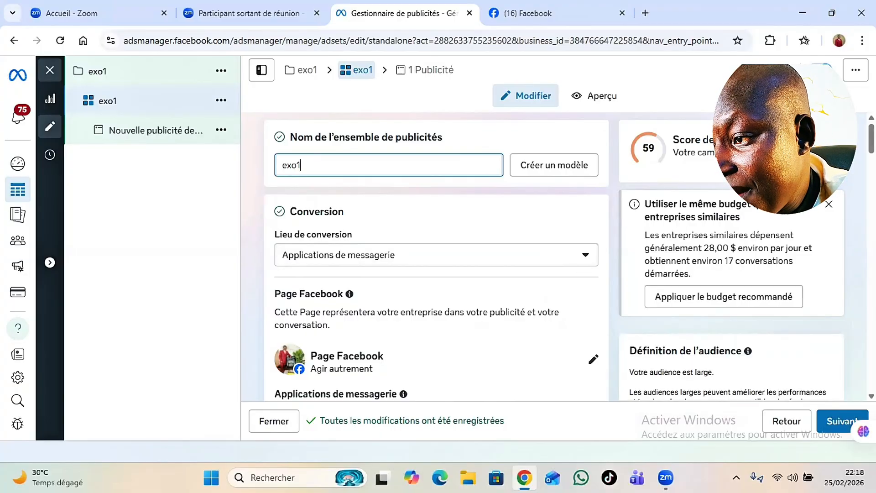
# Step: Look through the Facebook Pages available for the ad set's conversion settings, keeping "Agir autrement" selected
pyautogui.scroll(-1, 436, 257)
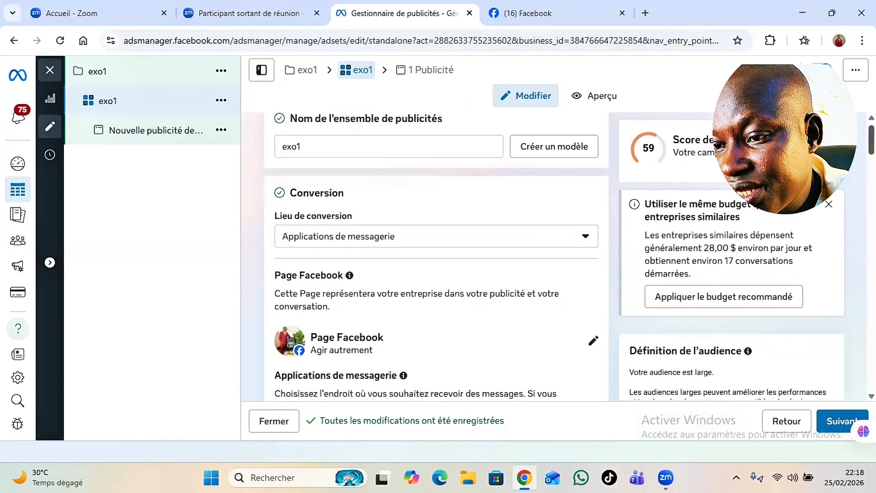
pyautogui.scroll(-2, 436, 257)
pyautogui.scroll(-1, 436, 257)
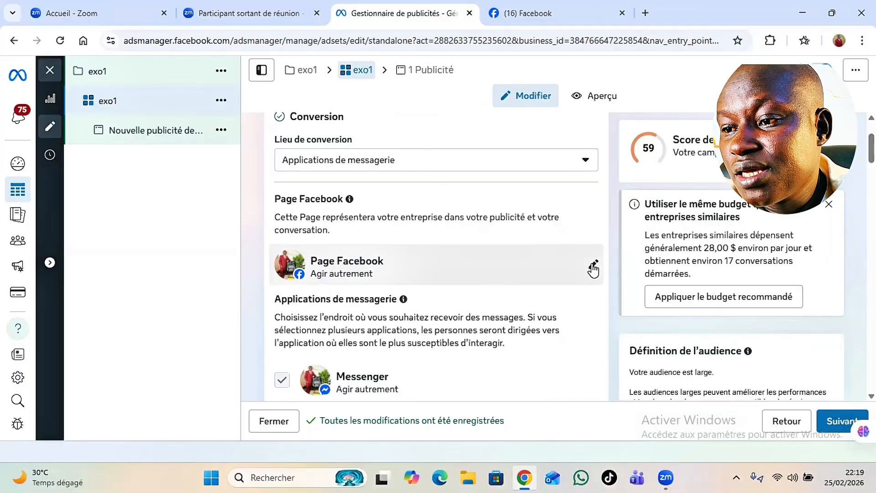
pyautogui.click(593, 268)
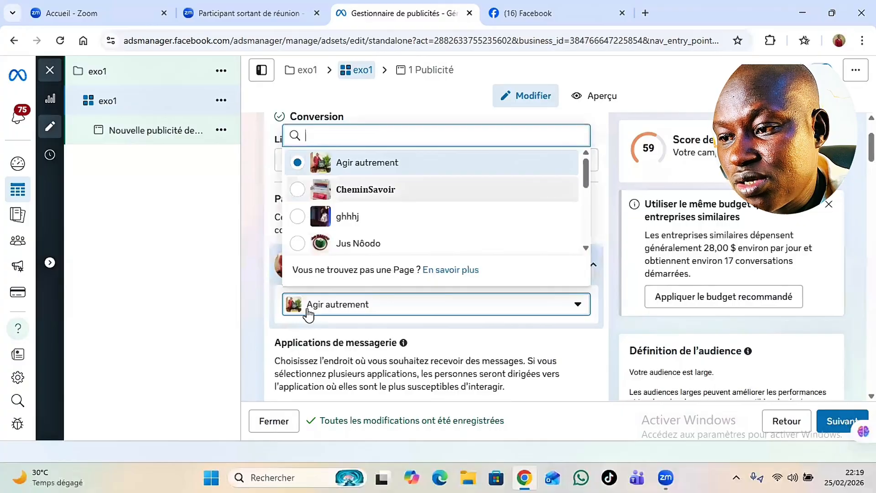
pyautogui.click(208, 323)
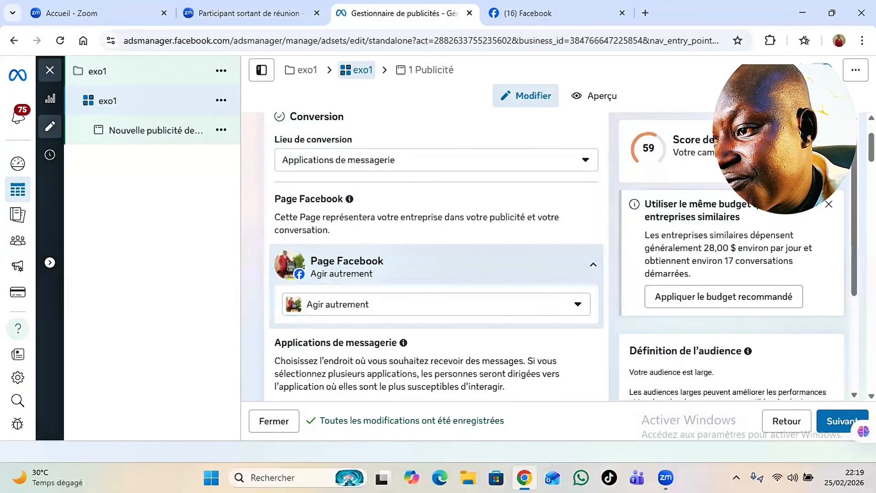
# Step: Choose WhatsApp as the ad set's messaging application and deselect Messenger
pyautogui.scroll(-2, 437, 256)
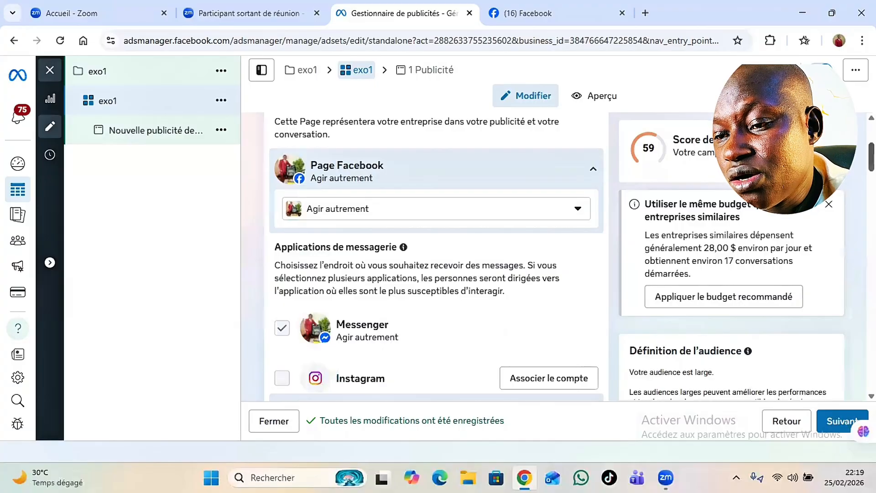
pyautogui.scroll(-1, 437, 259)
pyautogui.scroll(-1, 436, 256)
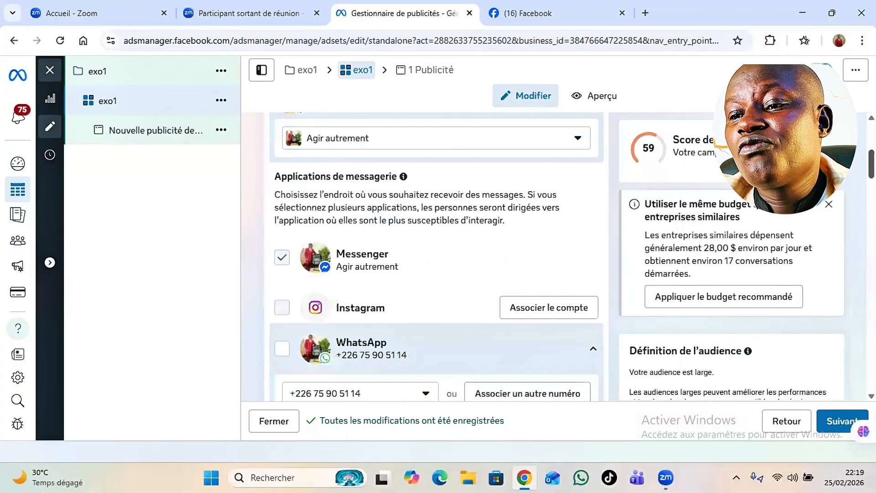
pyautogui.scroll(-1, 436, 256)
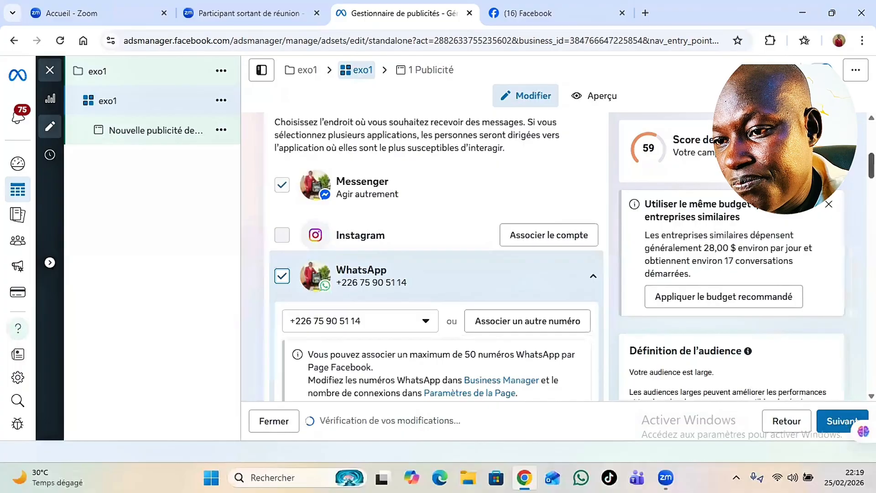
pyautogui.scroll(1, 437, 257)
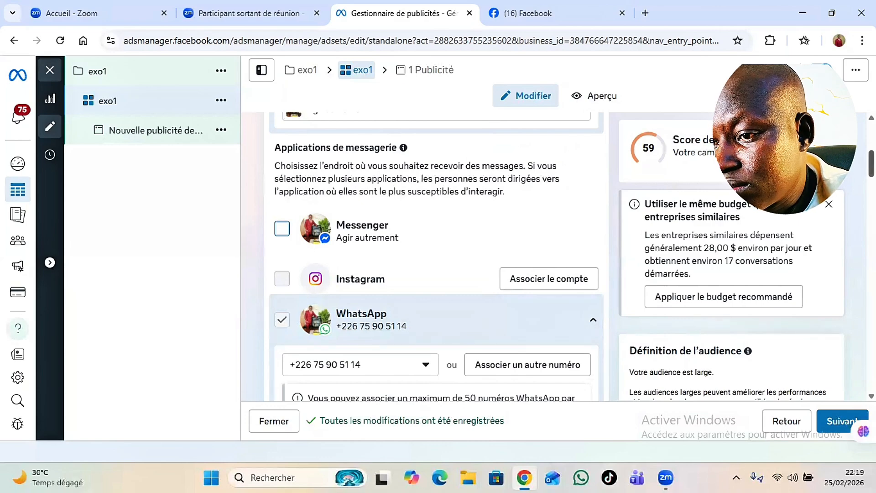
# Step: Review the ad set's WhatsApp details, performance objective, cost per result, value rules, and budget and schedule settings
pyautogui.scroll(-1, 436, 256)
pyautogui.scroll(-1, 435, 256)
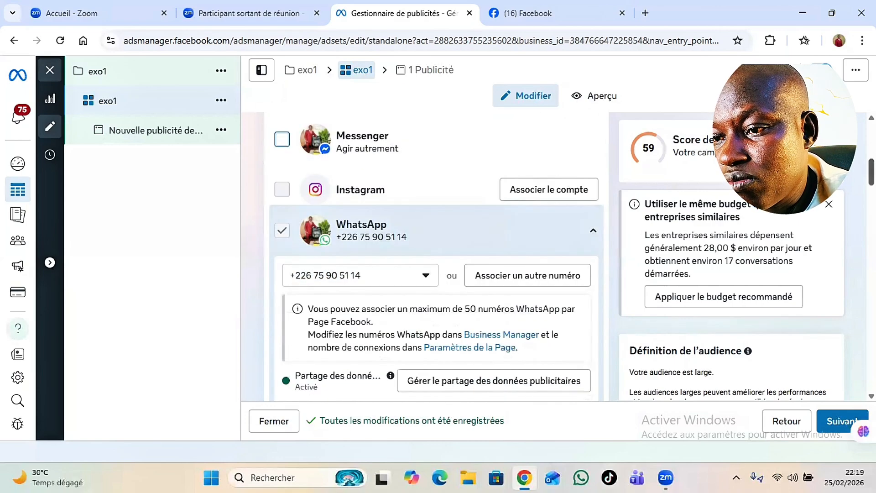
pyautogui.scroll(-1, 436, 256)
pyautogui.scroll(-2, 436, 255)
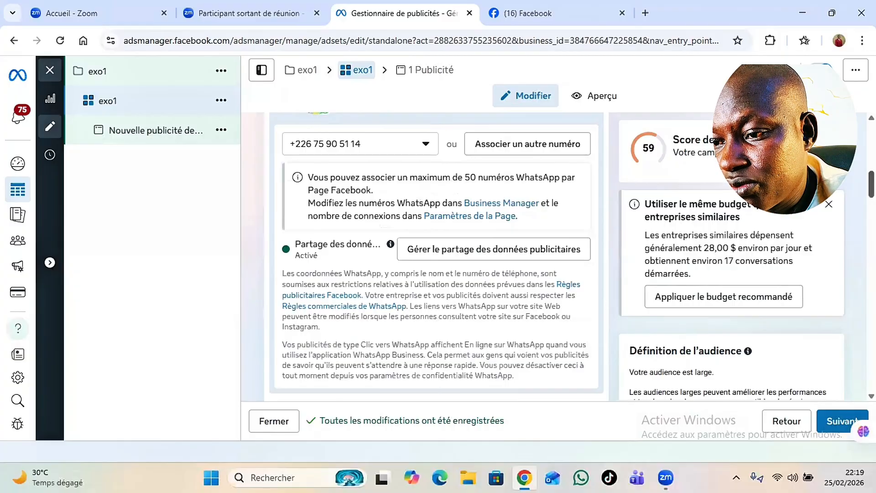
pyautogui.scroll(-3, 436, 256)
pyautogui.scroll(-1, 436, 256)
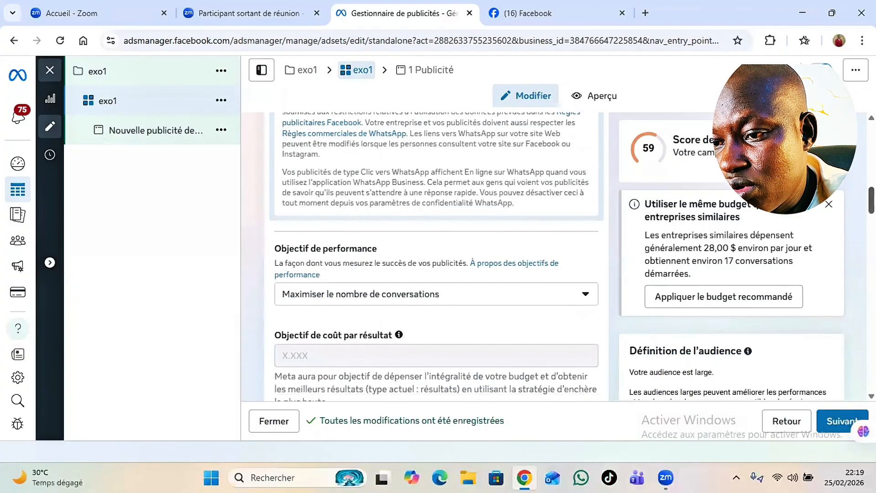
pyautogui.scroll(-1, 436, 256)
pyautogui.scroll(-2, 436, 255)
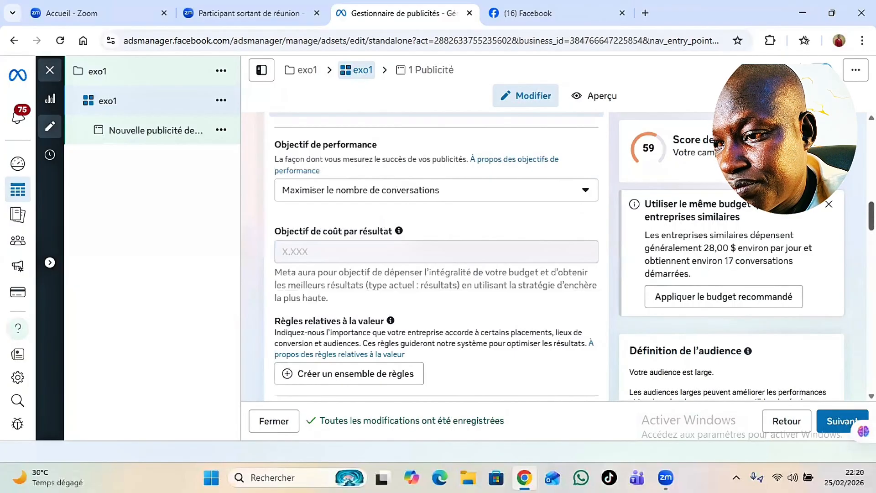
pyautogui.scroll(-3, 436, 256)
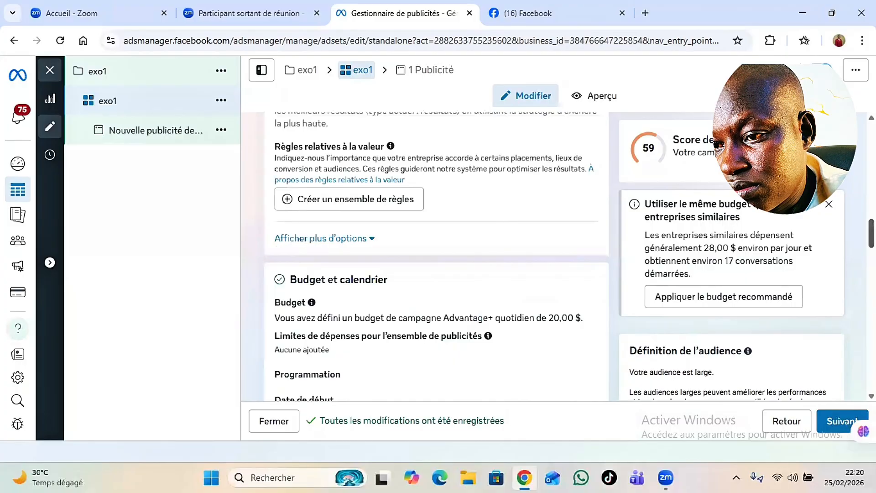
pyautogui.scroll(-1, 436, 255)
pyautogui.scroll(-1, 436, 255)
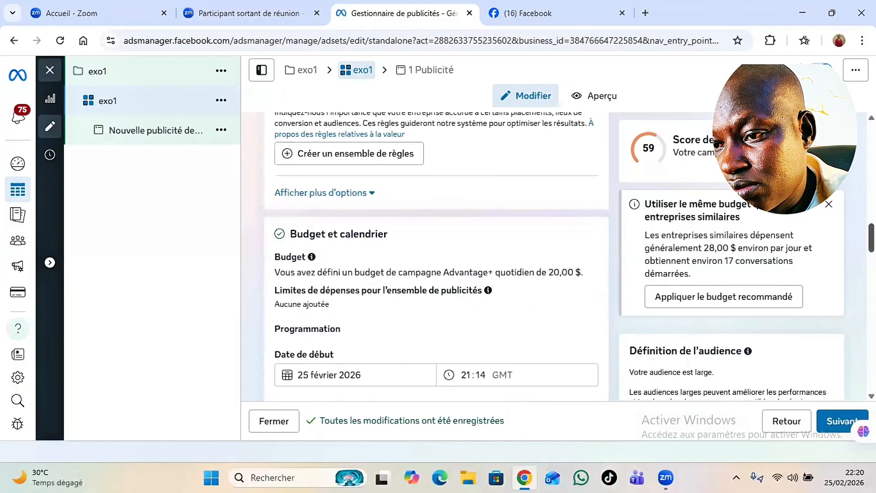
# Step: Keep the ad set's start date at 25 février 2026 and enable an end date set to 28 février 2026
pyautogui.scroll(-1, 436, 256)
pyautogui.scroll(-1, 436, 255)
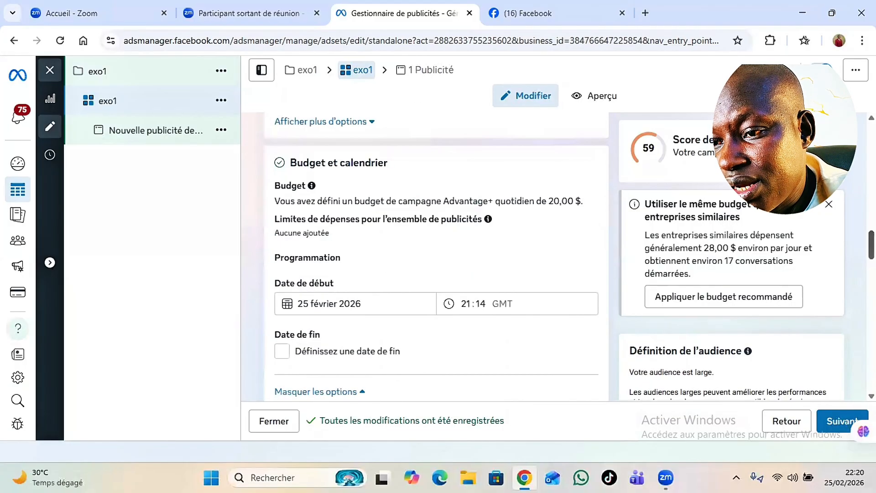
pyautogui.scroll(-1, 436, 255)
pyautogui.scroll(-1, 436, 256)
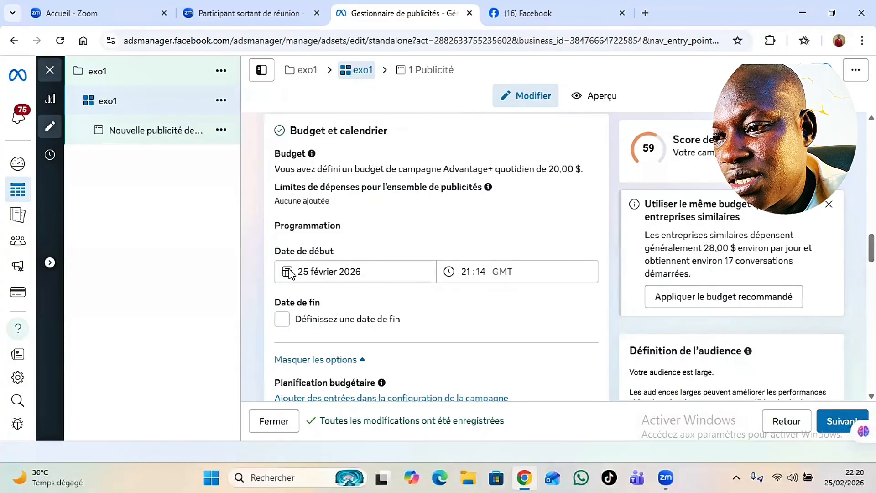
pyautogui.click(362, 268)
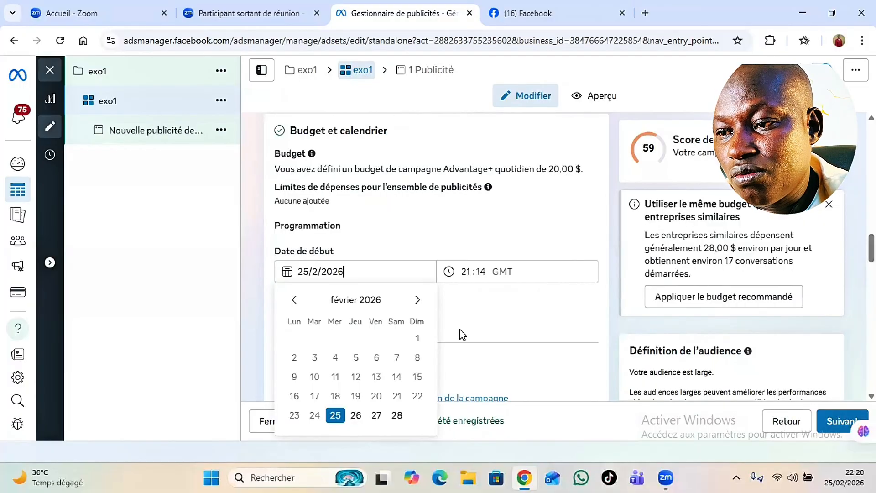
pyautogui.click(495, 293)
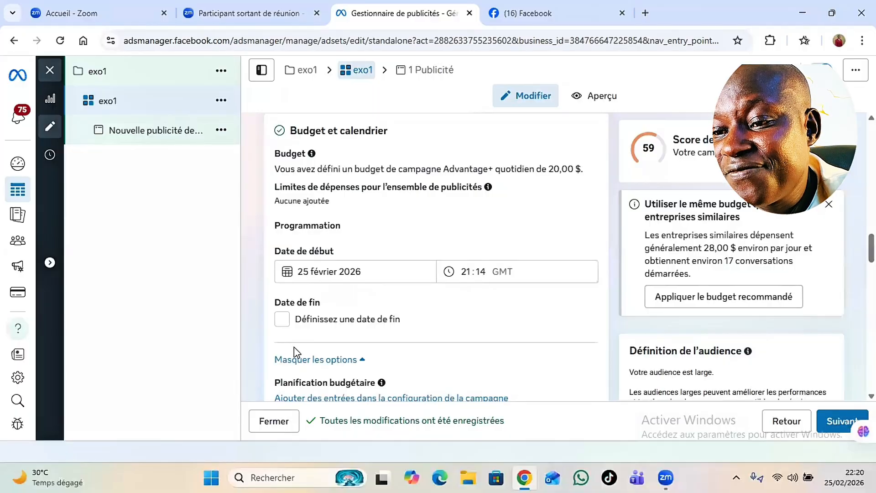
pyautogui.click(283, 320)
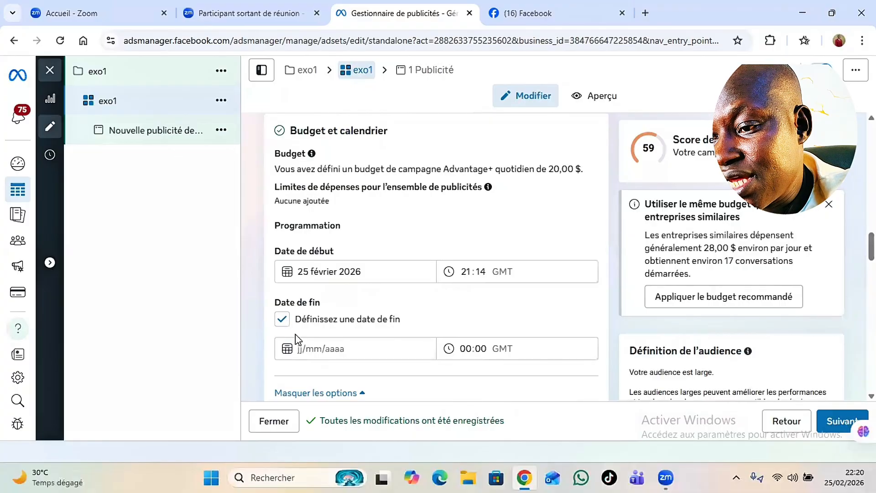
pyautogui.click(334, 347)
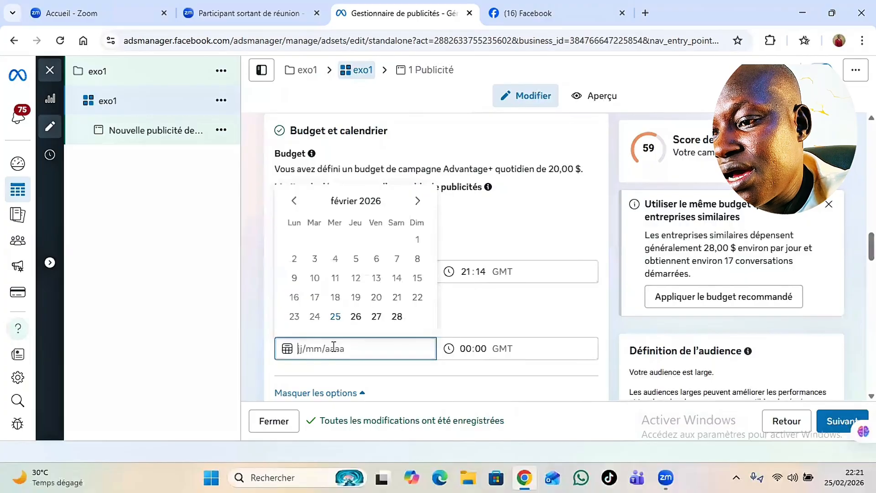
pyautogui.click(396, 316)
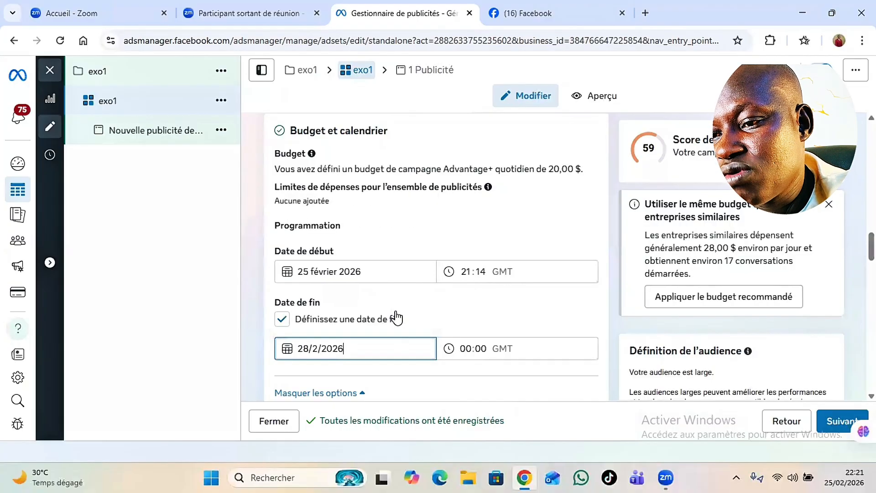
pyautogui.click(508, 385)
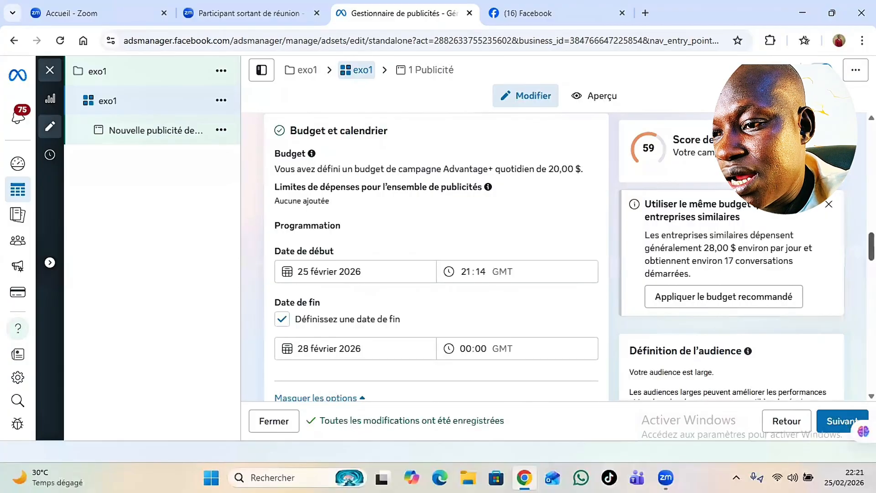
# Step: Review the ad set's budget planning, audience controls, Advantage+ audience, ad transparency and placement settings
pyautogui.scroll(-2, 437, 255)
pyautogui.scroll(-1, 436, 256)
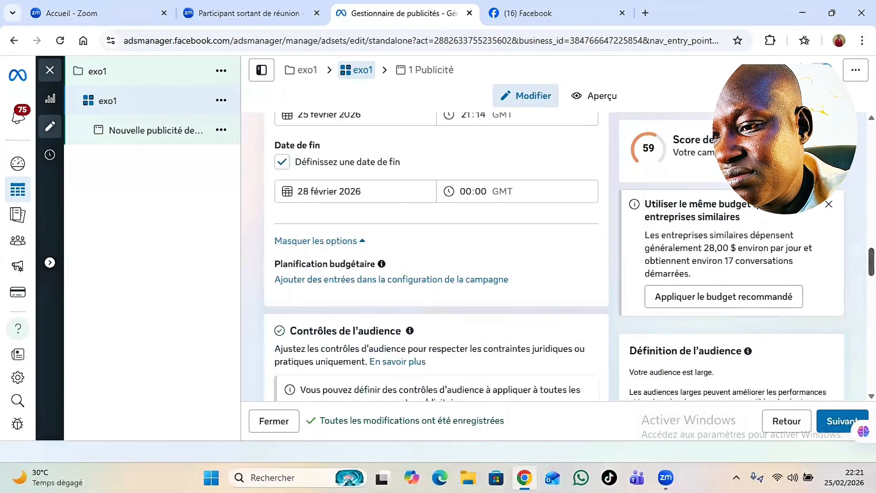
pyautogui.scroll(-1, 437, 256)
pyautogui.scroll(-2, 437, 256)
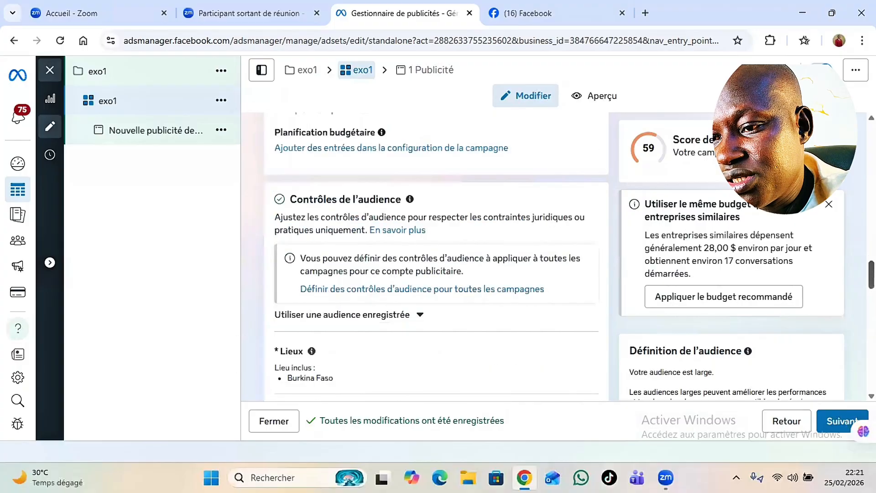
pyautogui.scroll(-2, 436, 256)
pyautogui.scroll(-1, 436, 255)
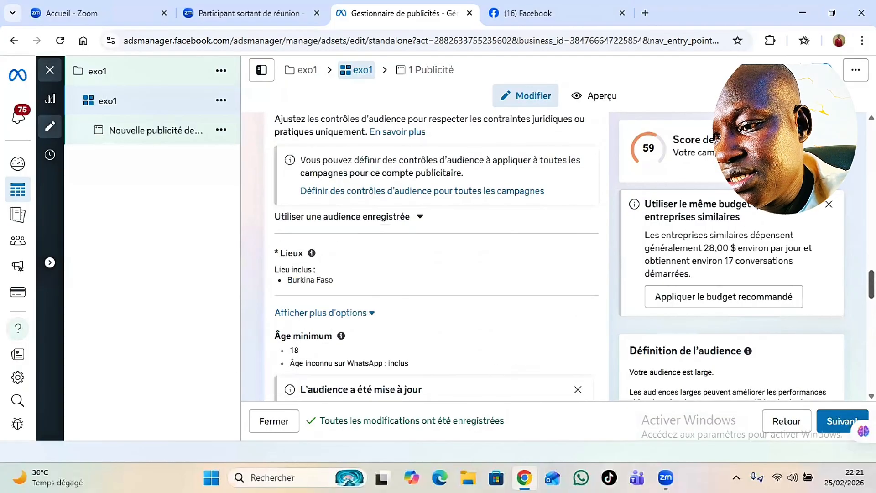
pyautogui.scroll(-1, 436, 255)
pyautogui.scroll(-1, 436, 256)
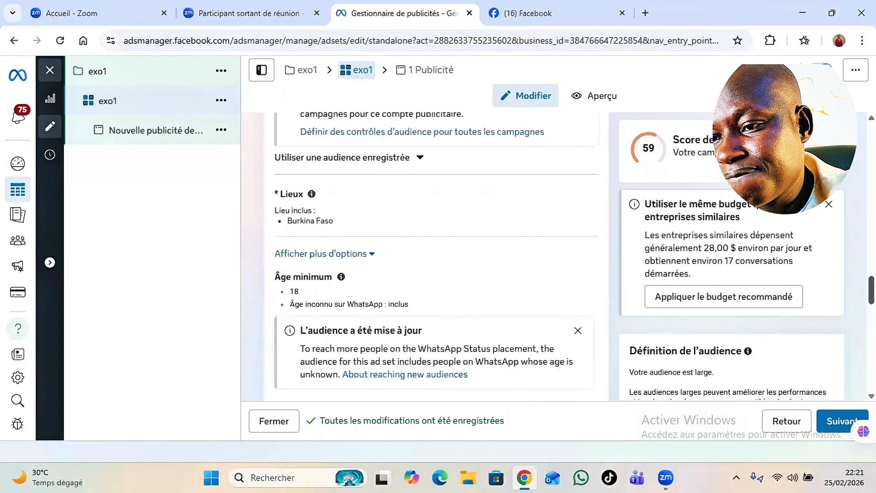
pyautogui.scroll(-1, 436, 256)
pyautogui.scroll(-1, 437, 255)
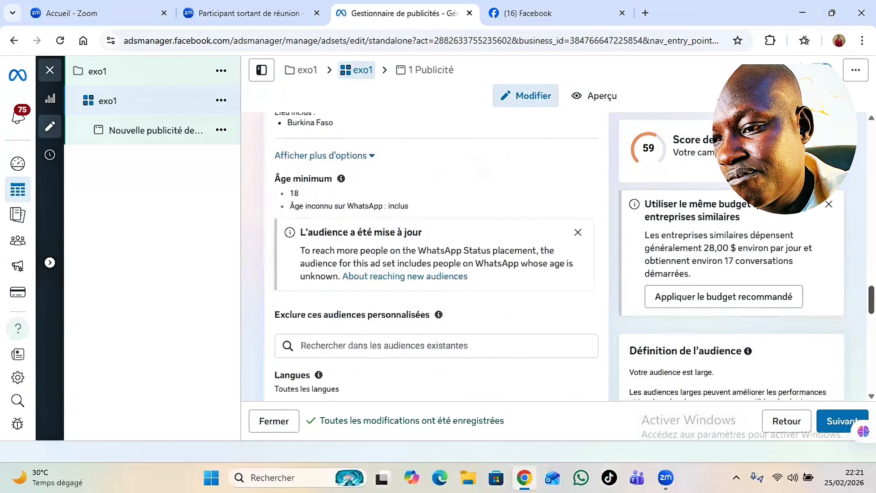
pyautogui.scroll(-1, 436, 255)
pyautogui.scroll(-3, 436, 256)
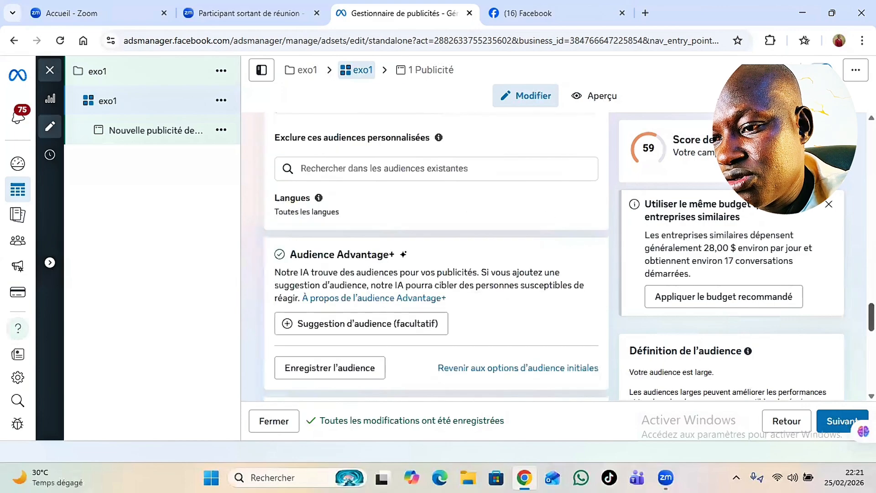
pyautogui.scroll(-1, 436, 256)
pyautogui.scroll(-1, 436, 255)
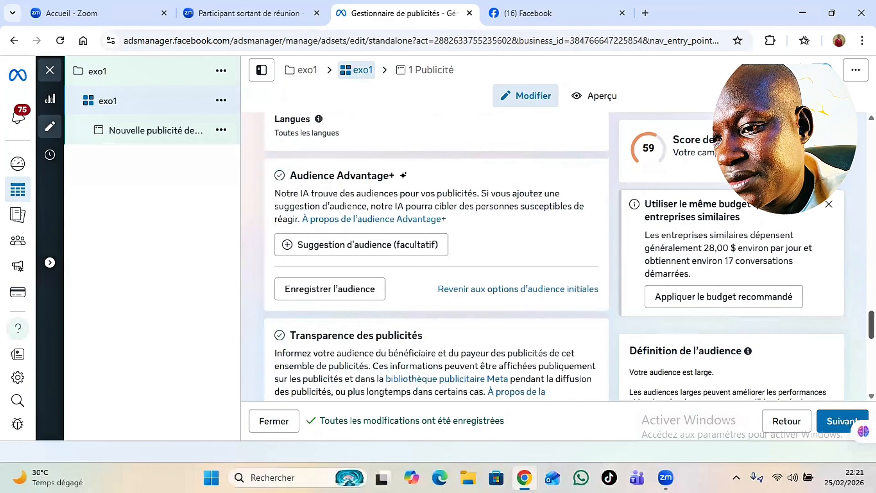
pyautogui.scroll(-3, 436, 255)
pyautogui.scroll(-5, 437, 256)
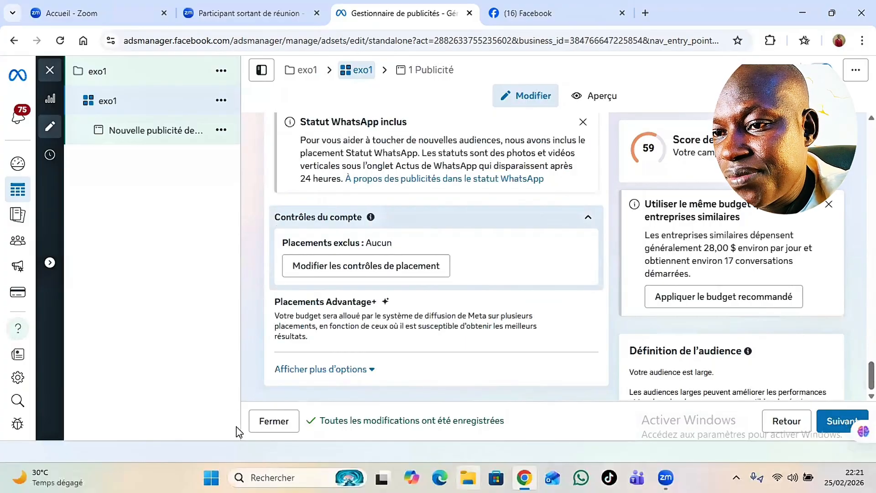
# Step: Open the ad under ad set exo1 and review its name, co-advertising, Facebook Page, Instagram account and WhatsApp number settings
pyautogui.click(155, 135)
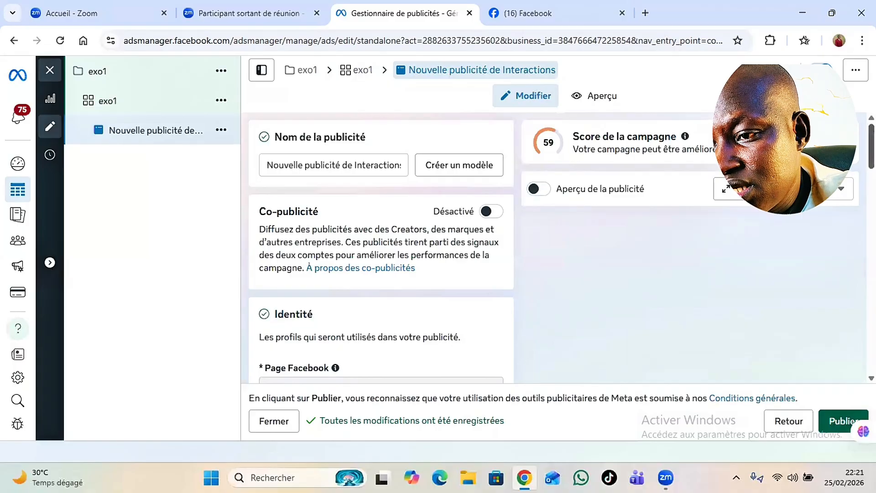
pyautogui.scroll(-1, 381, 248)
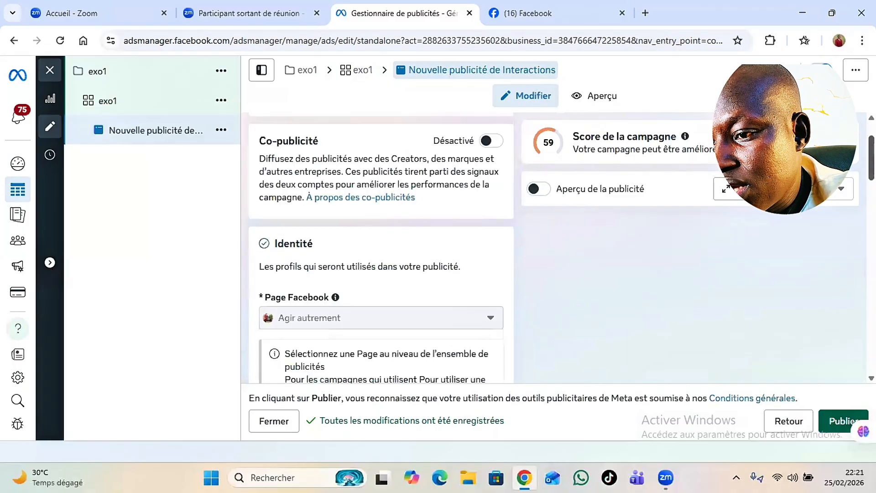
pyautogui.scroll(-1, 381, 249)
pyautogui.scroll(-1, 381, 249)
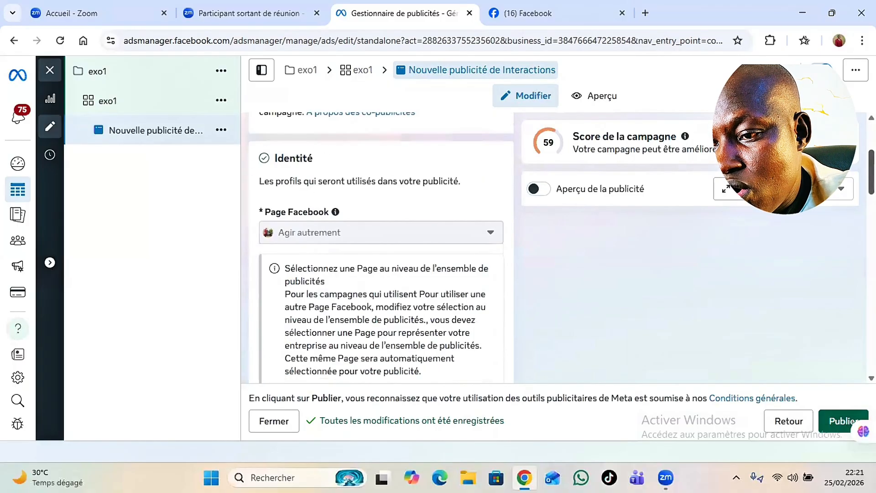
pyautogui.scroll(-2, 381, 249)
pyautogui.scroll(-1, 381, 249)
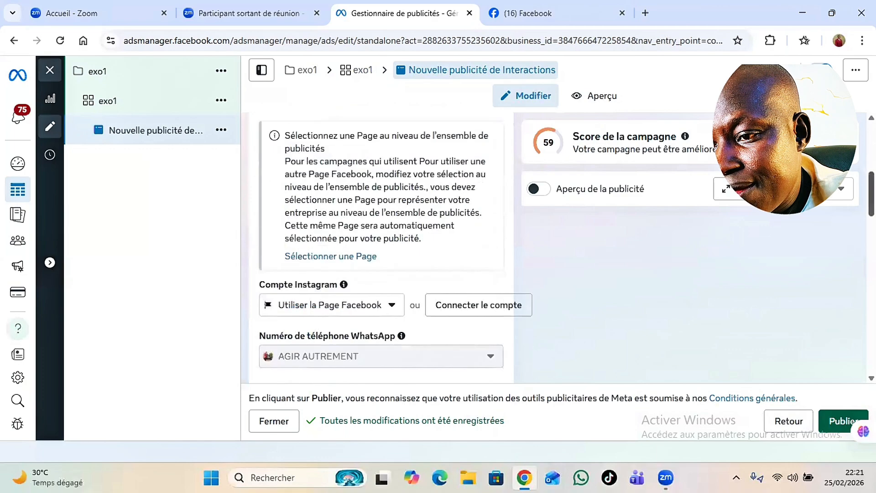
pyautogui.scroll(-1, 381, 248)
pyautogui.scroll(-1, 524, 256)
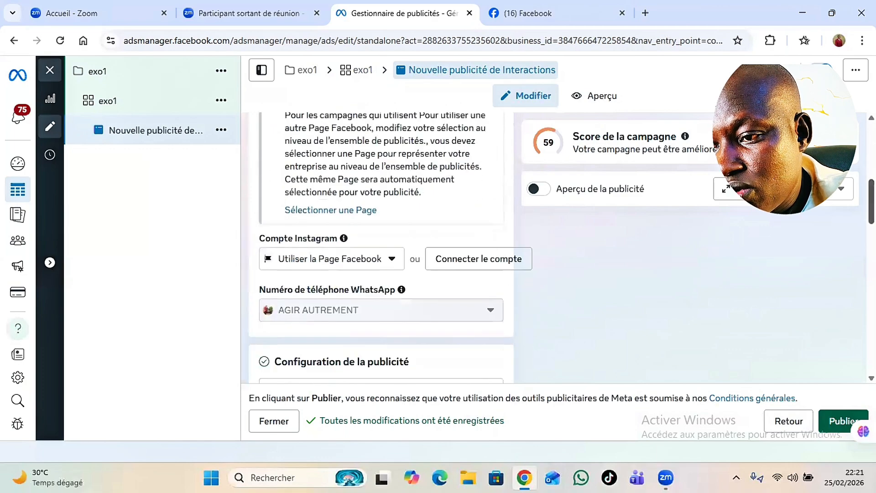
pyautogui.scroll(-1, 452, 283)
pyautogui.moveTo(451, 283)
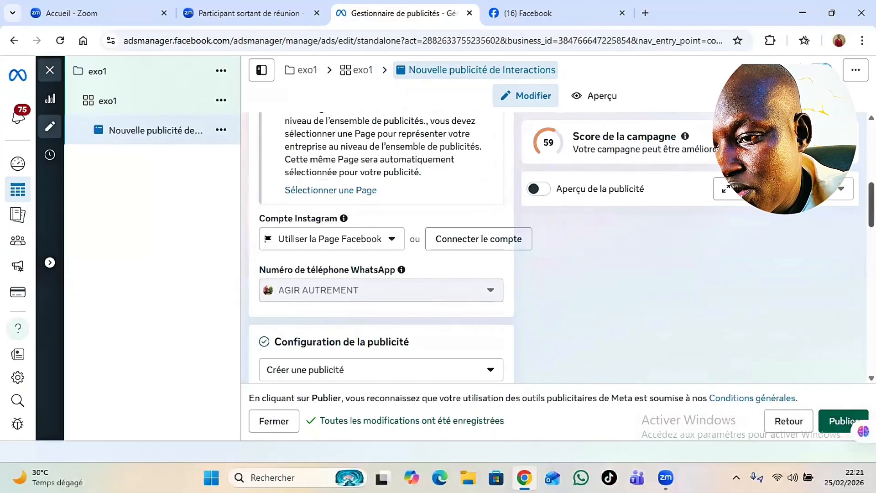
# Step: Set the ad configuration to "Utiliser une publication existante"
pyautogui.scroll(-1, 381, 247)
pyautogui.scroll(-2, 381, 247)
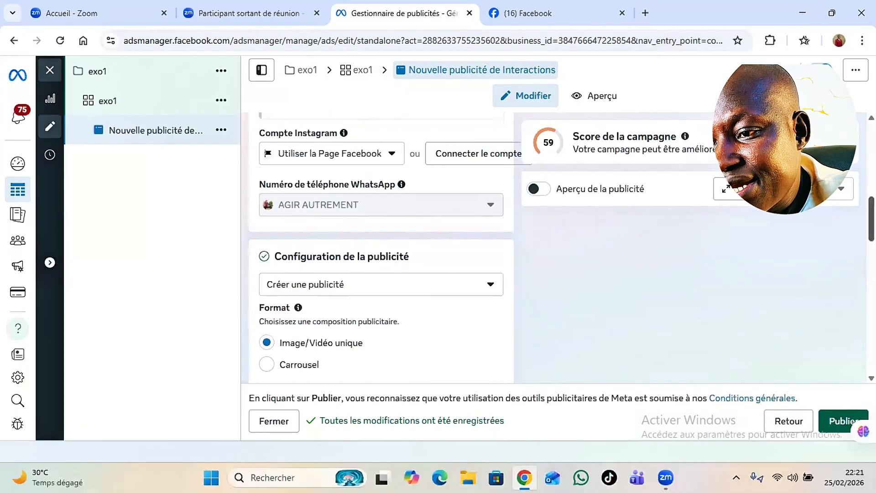
pyautogui.scroll(-1, 381, 246)
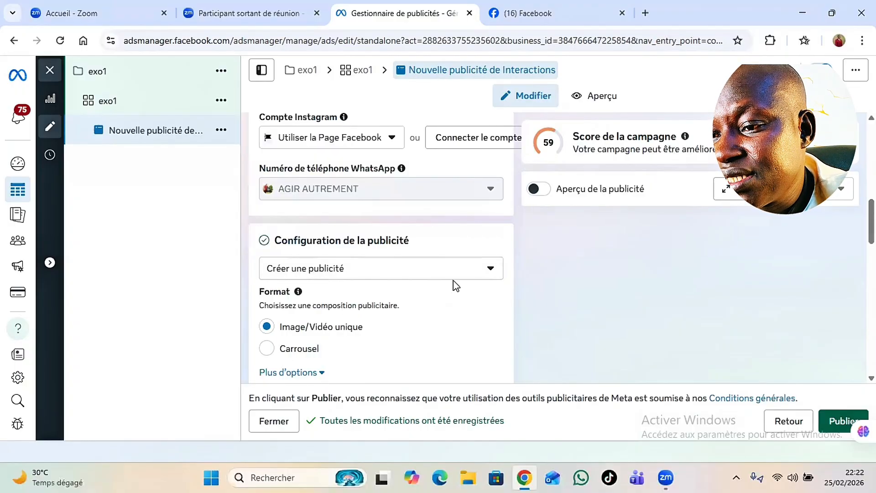
pyautogui.click(490, 273)
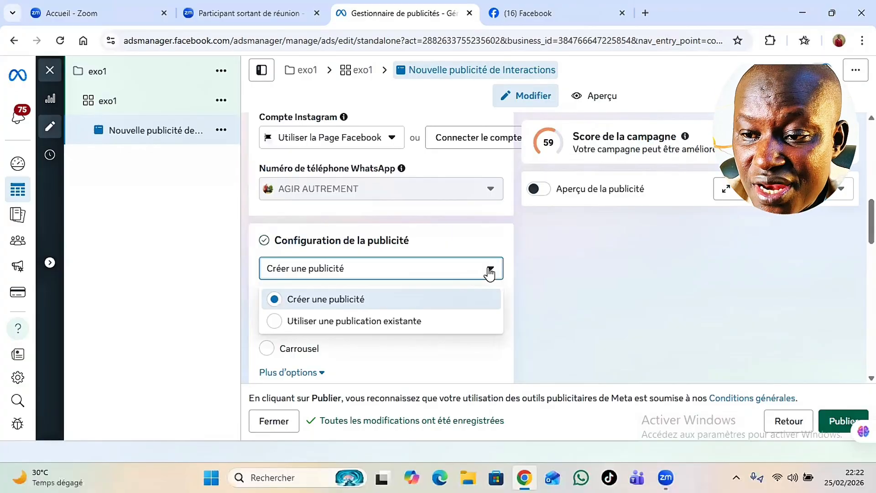
pyautogui.click(360, 322)
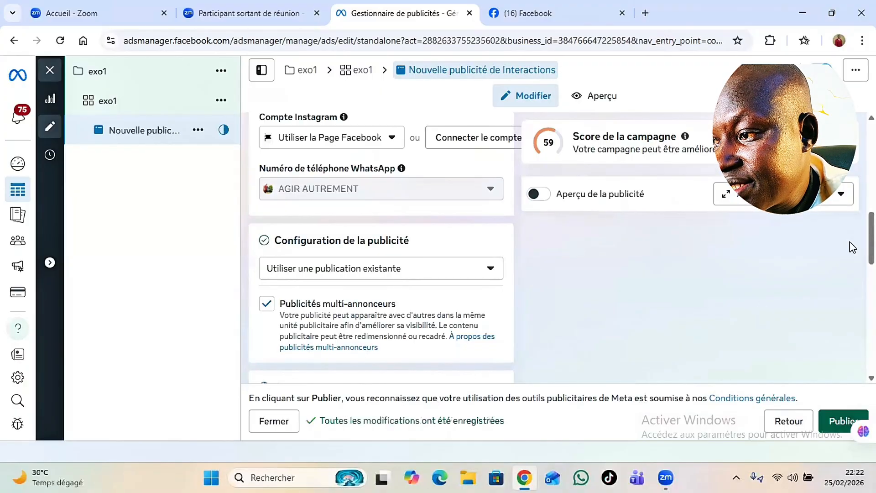
# Step: Select the 2 fév 2026 Facebook video post "SUPPORT TÉLÉPHONE RÉGLABLE – STABLE & PROFESSIONNEL" as the ad's content
pyautogui.scroll(-1, 871, 242)
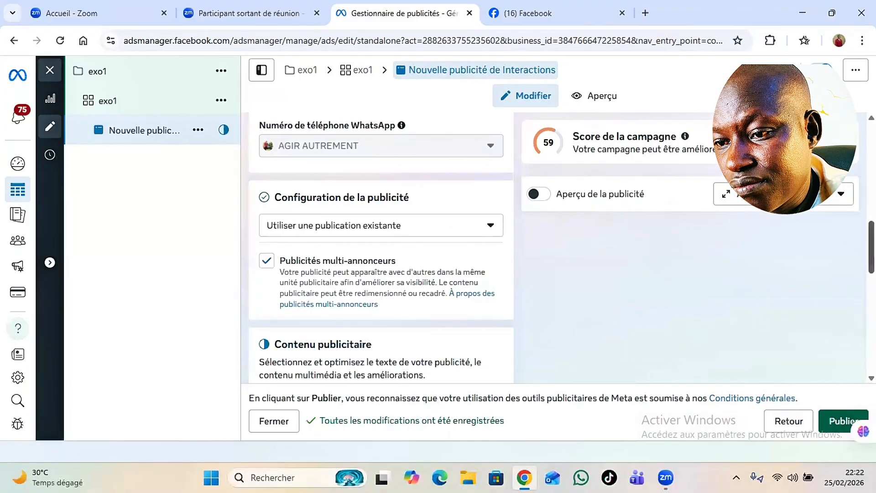
pyautogui.scroll(-1, 381, 246)
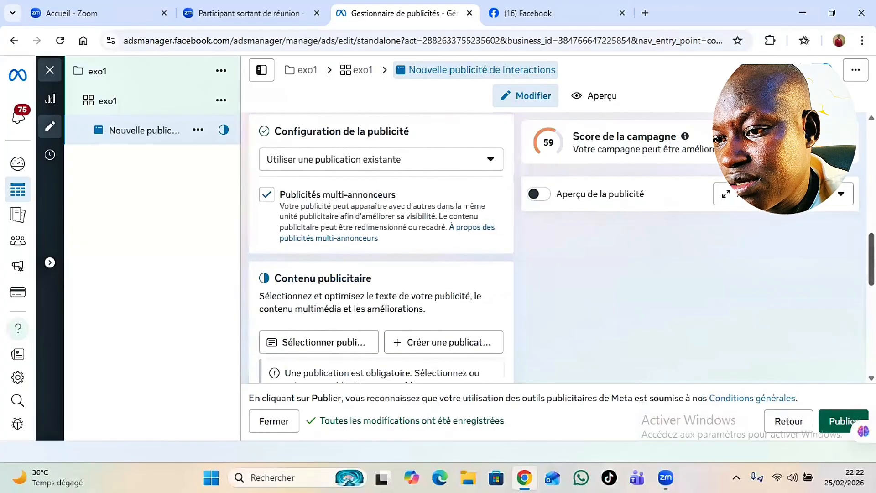
pyautogui.scroll(-1, 495, 319)
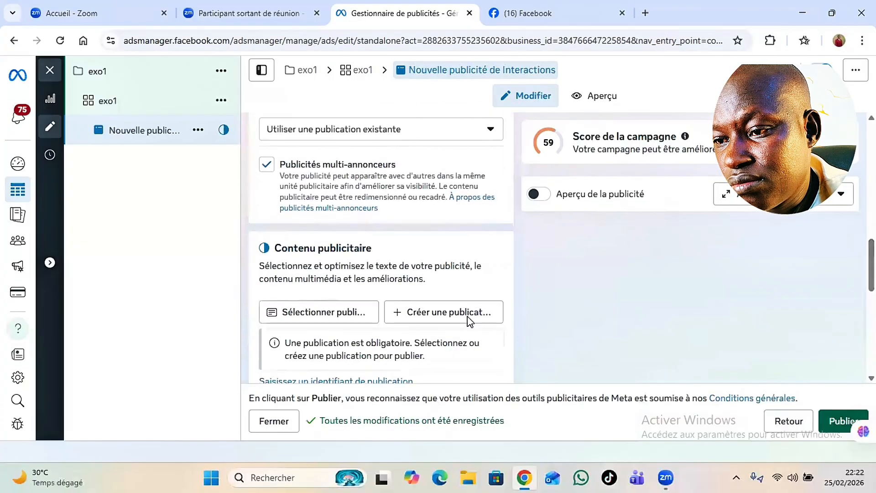
pyautogui.click(335, 314)
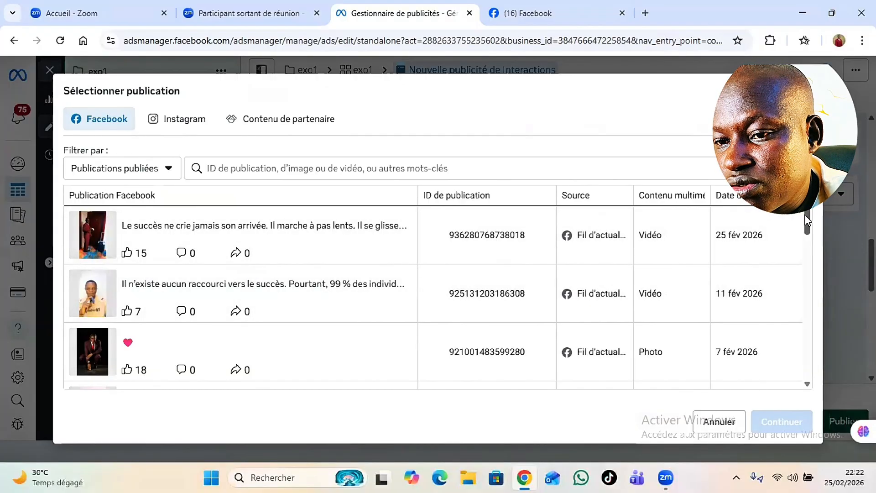
pyautogui.moveTo(807, 229); pyautogui.dragTo(765, 248)
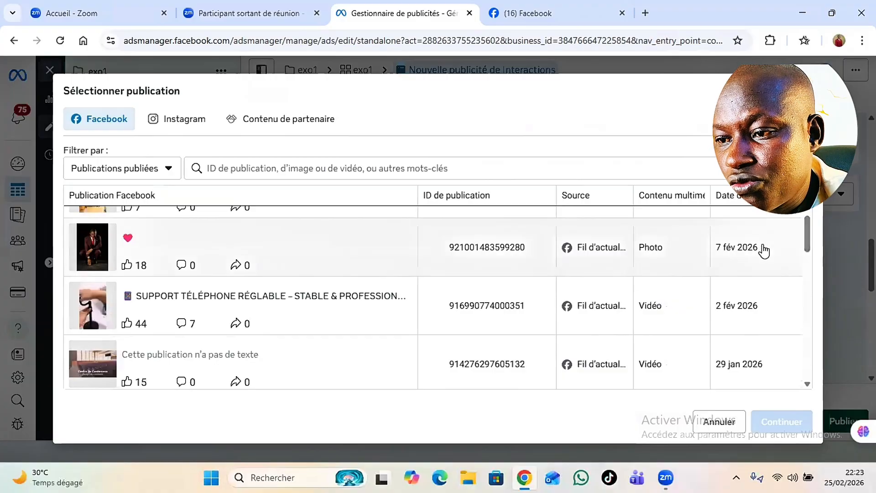
pyautogui.click(439, 307)
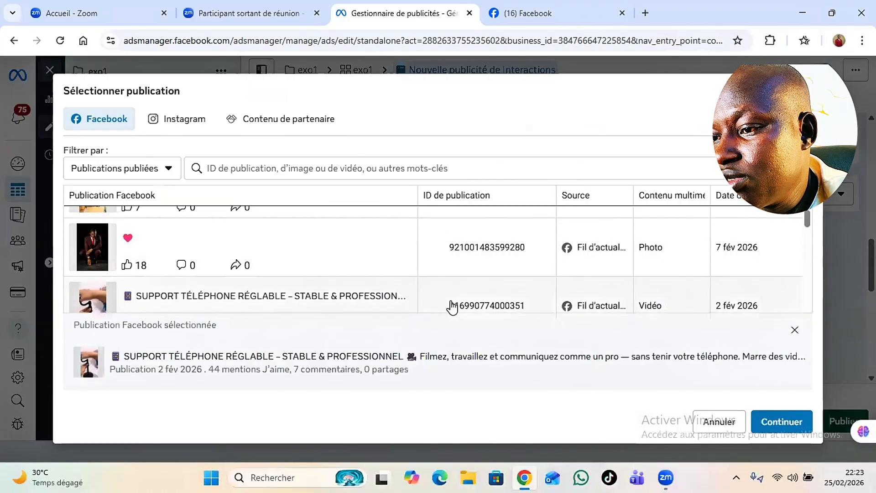
pyautogui.click(783, 423)
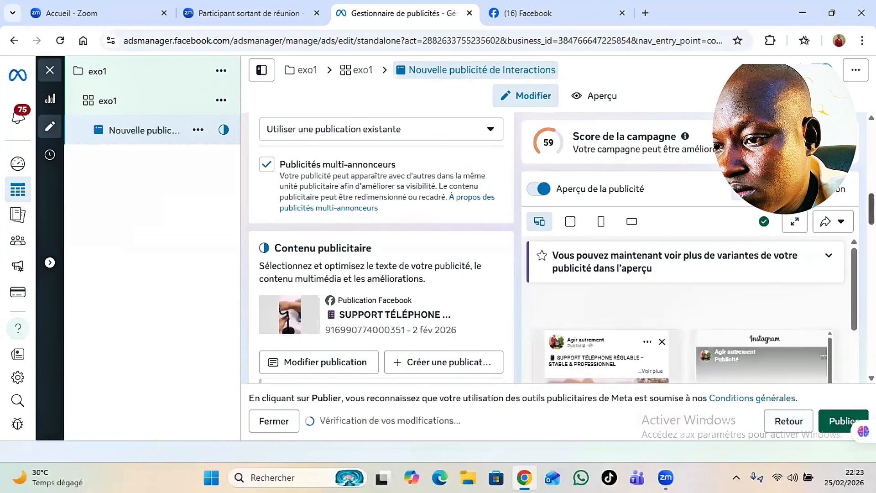
# Step: Review the ad's selected post, primary text, preview and tracking settings
pyautogui.scroll(-2, 381, 247)
pyautogui.moveTo(871, 222); pyautogui.dragTo(872, 285)
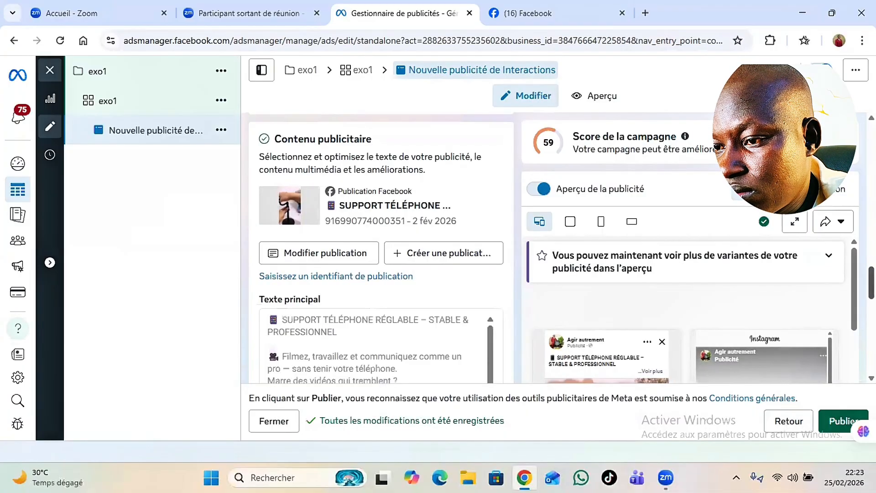
pyautogui.moveTo(871, 283); pyautogui.dragTo(872, 357)
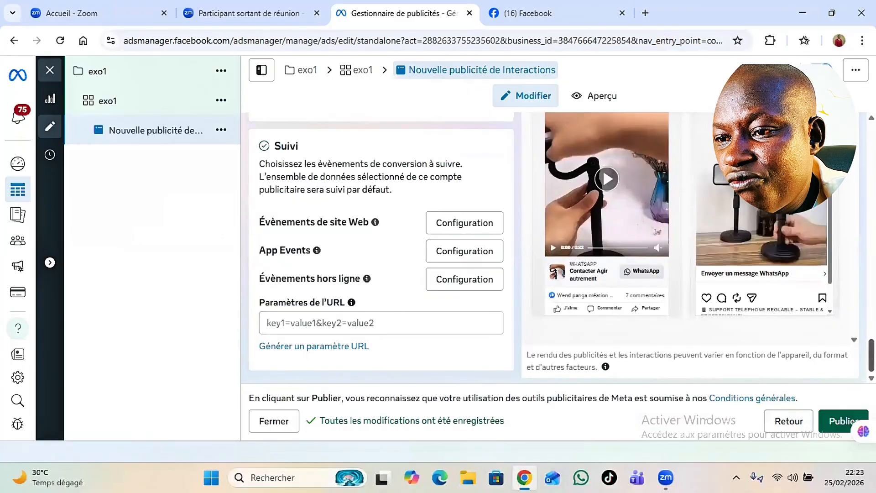
# Step: Recheck the ad from its name and co-advertising settings through its configuration, multi-advertiser option and ad content
pyautogui.scroll(10, 548, 247)
pyautogui.scroll(3, 381, 246)
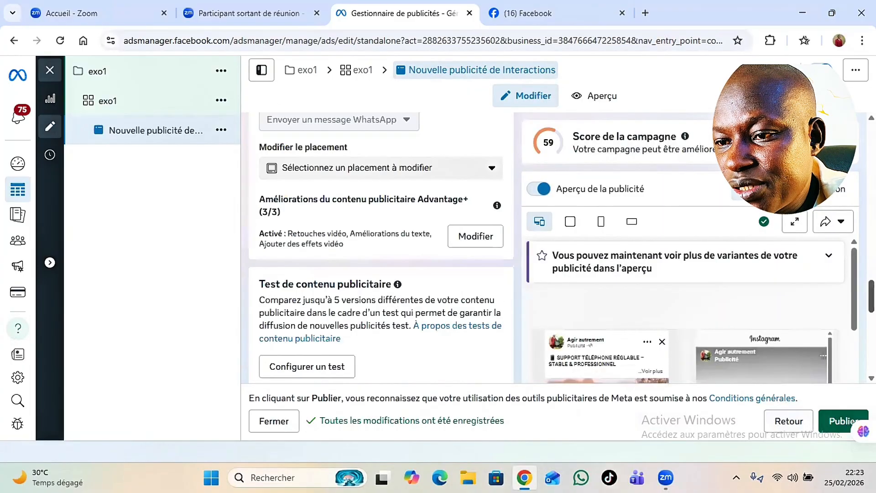
pyautogui.scroll(1, 381, 246)
pyautogui.scroll(3, 381, 246)
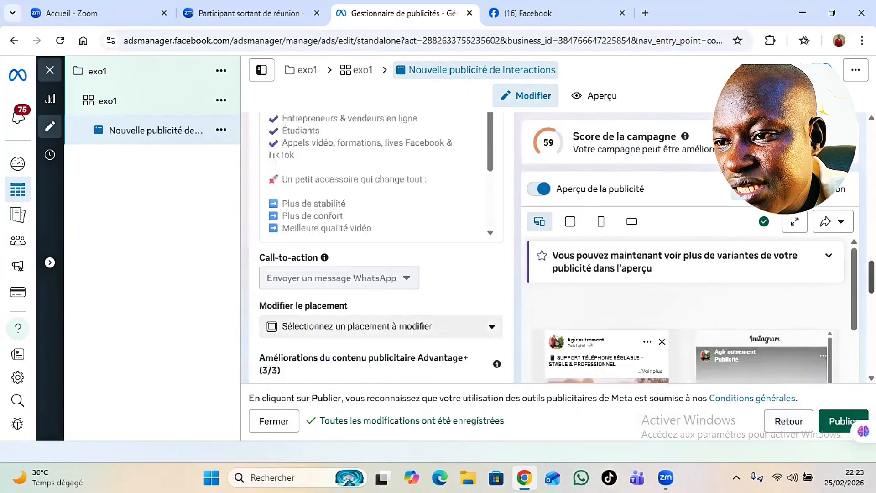
pyautogui.scroll(4, 381, 246)
pyautogui.scroll(3, 381, 246)
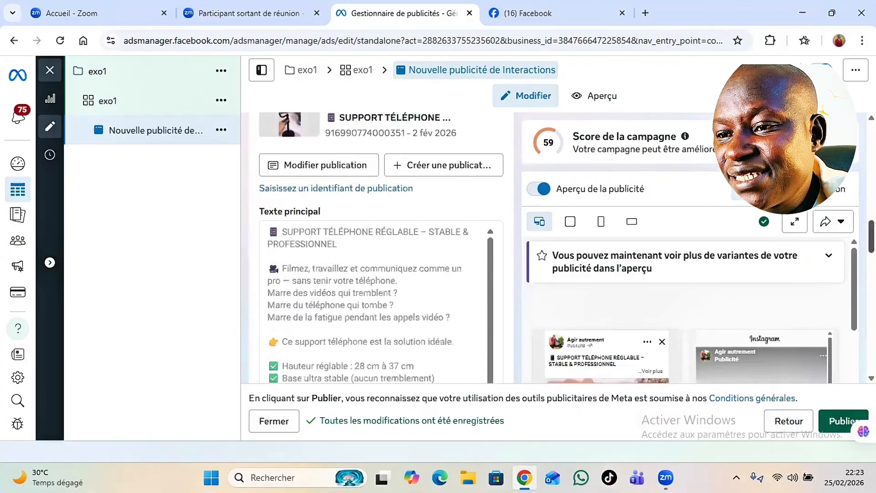
pyautogui.scroll(9, 381, 246)
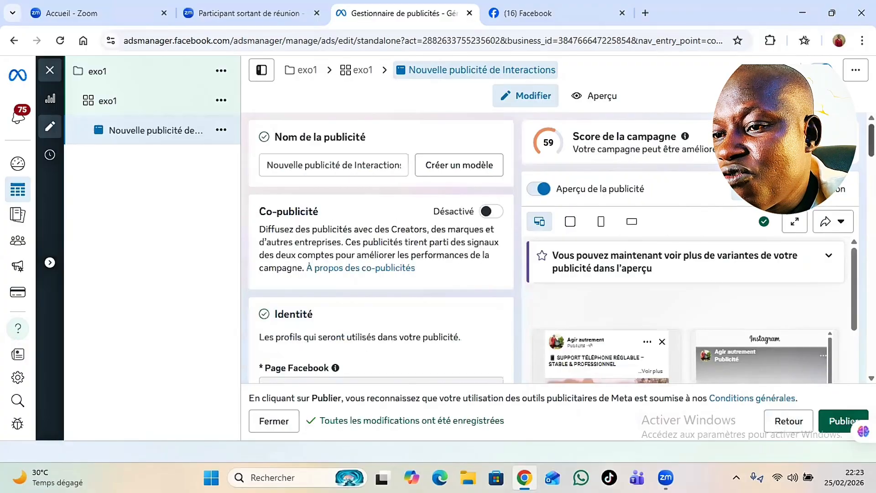
pyautogui.scroll(-3, 381, 246)
pyautogui.scroll(-5, 381, 246)
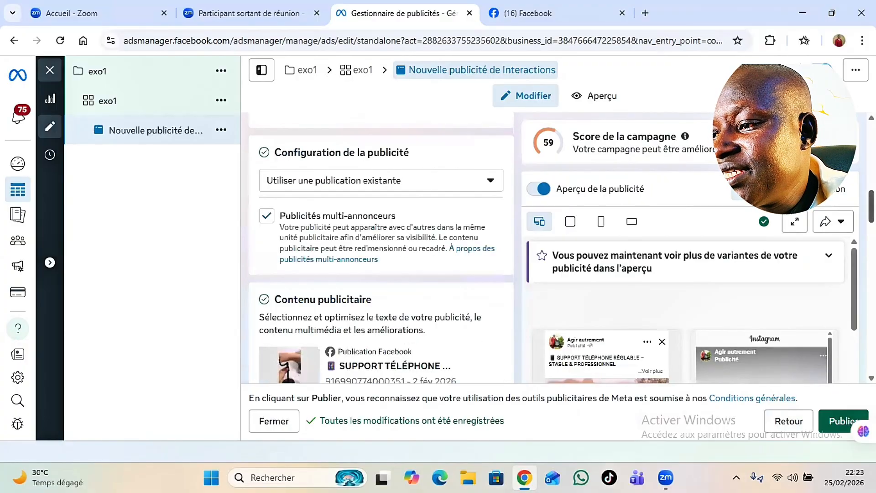
pyautogui.scroll(-1, 381, 247)
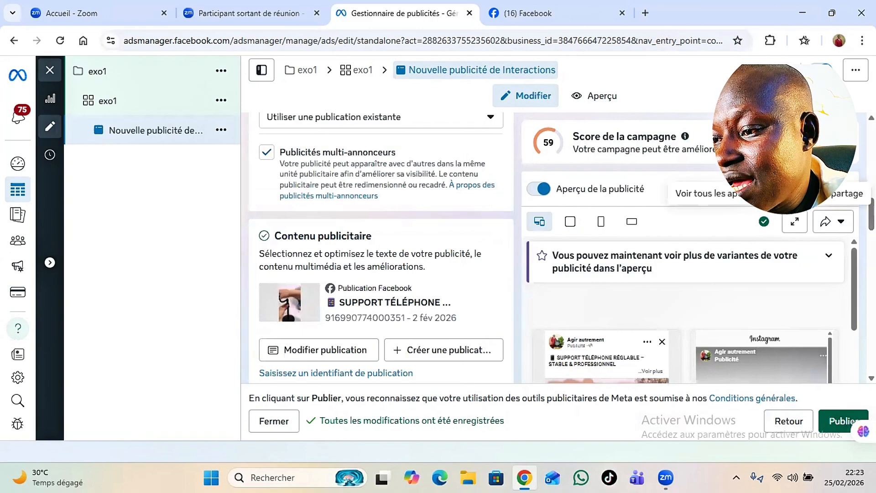
pyautogui.scroll(-1, 381, 246)
pyautogui.scroll(-1, 381, 246)
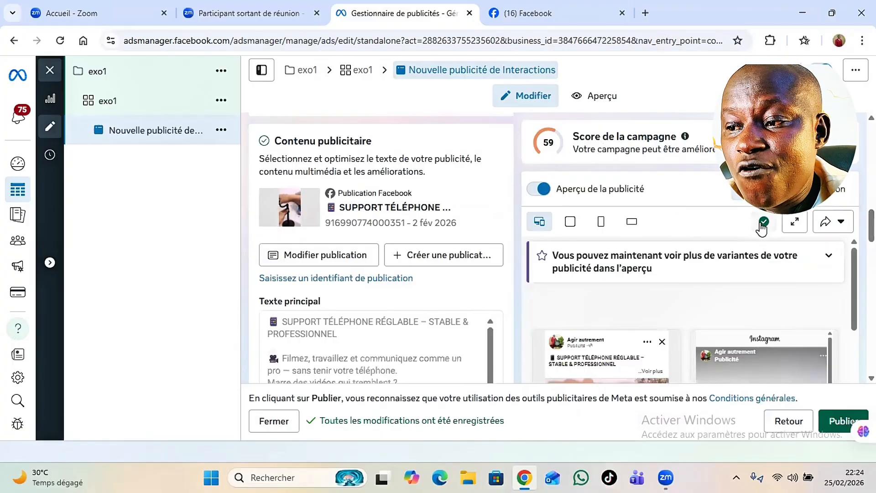
# Step: Examine the ad's preview variants for the Facebook and Instagram placements
pyautogui.moveTo(762, 228)
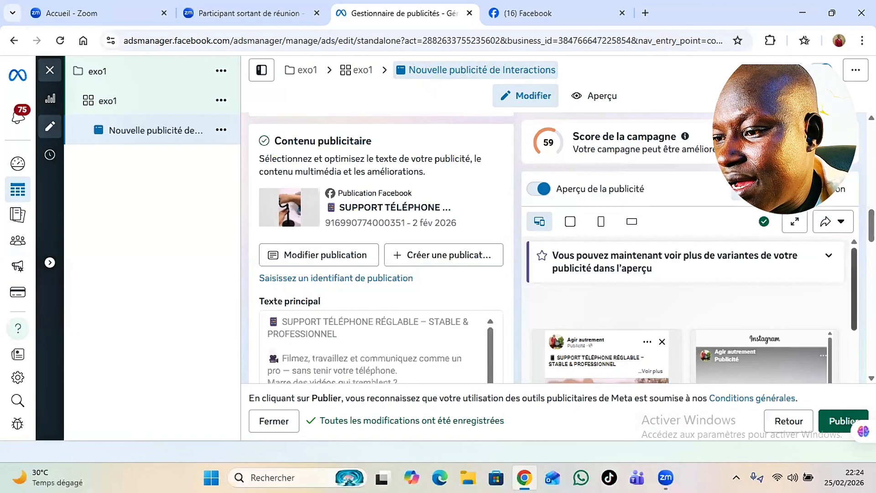
pyautogui.scroll(-3, 852, 305)
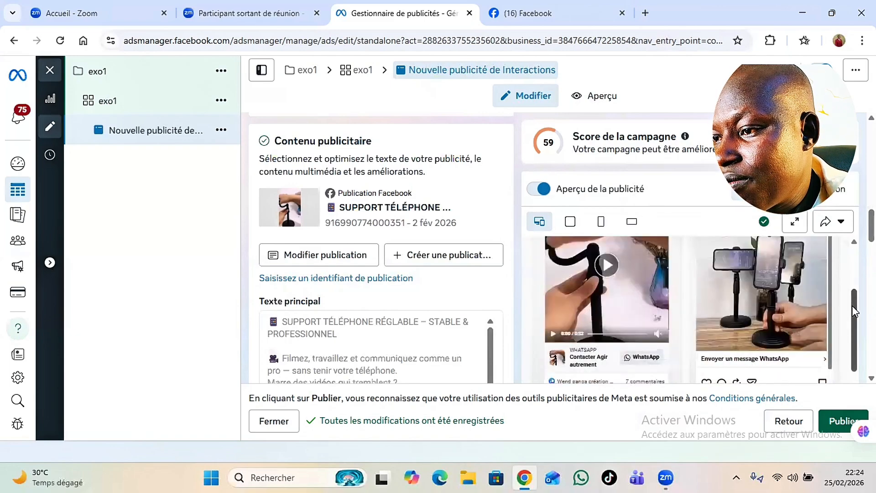
pyautogui.scroll(-1, 853, 306)
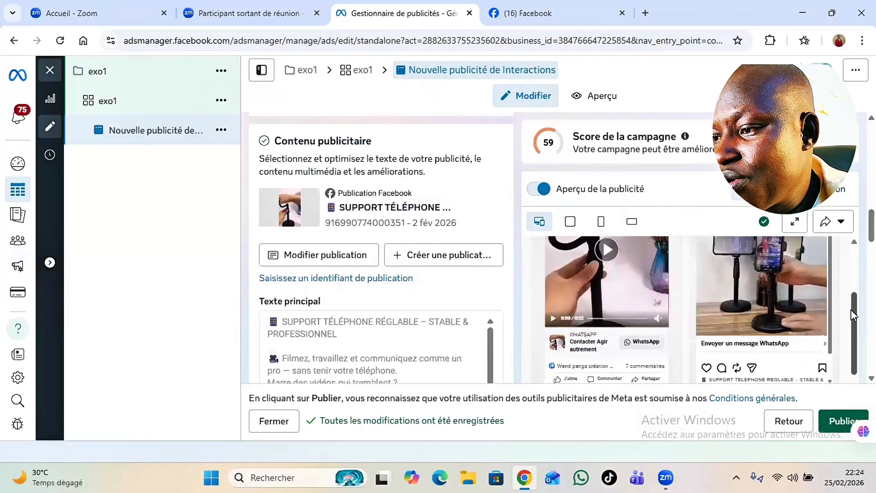
pyautogui.scroll(1, 853, 310)
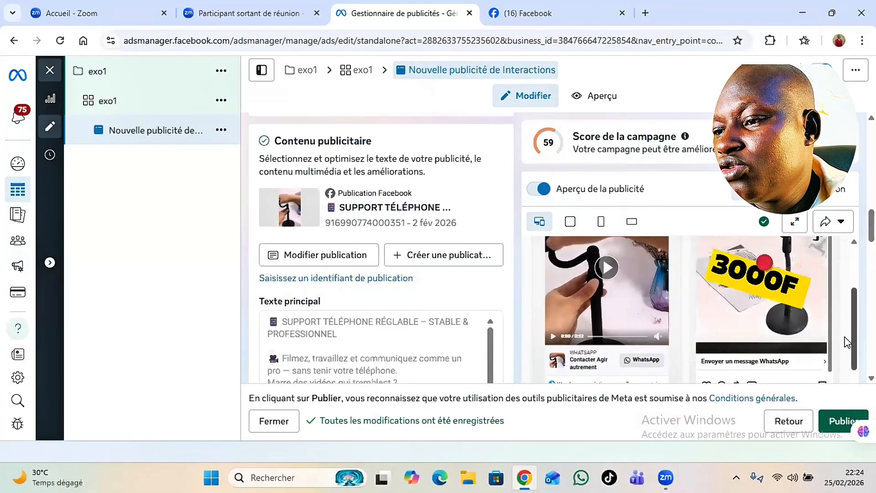
pyautogui.scroll(-3, 845, 342)
pyautogui.scroll(-1, 846, 345)
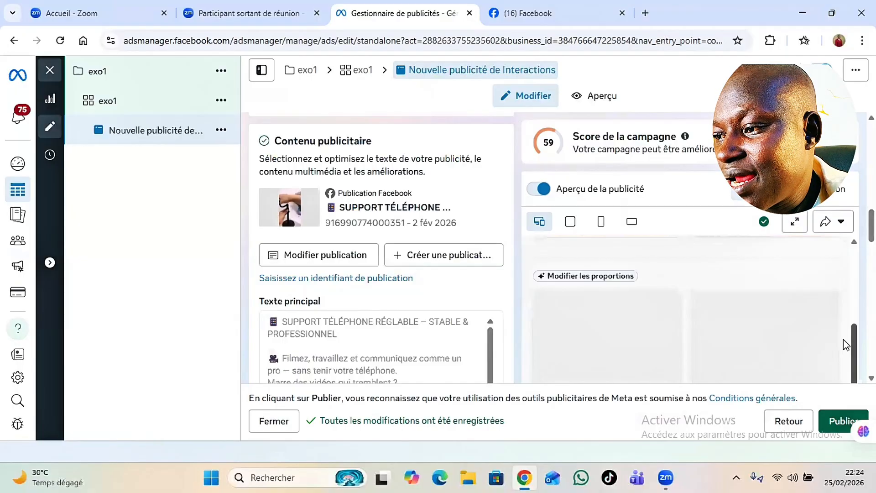
pyautogui.scroll(-1, 842, 360)
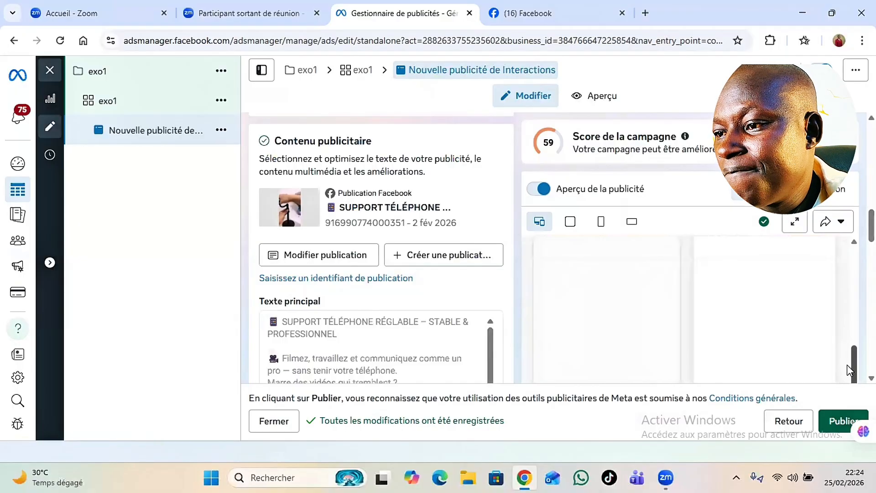
pyautogui.scroll(-1, 850, 370)
pyautogui.moveTo(855, 371); pyautogui.dragTo(854, 295)
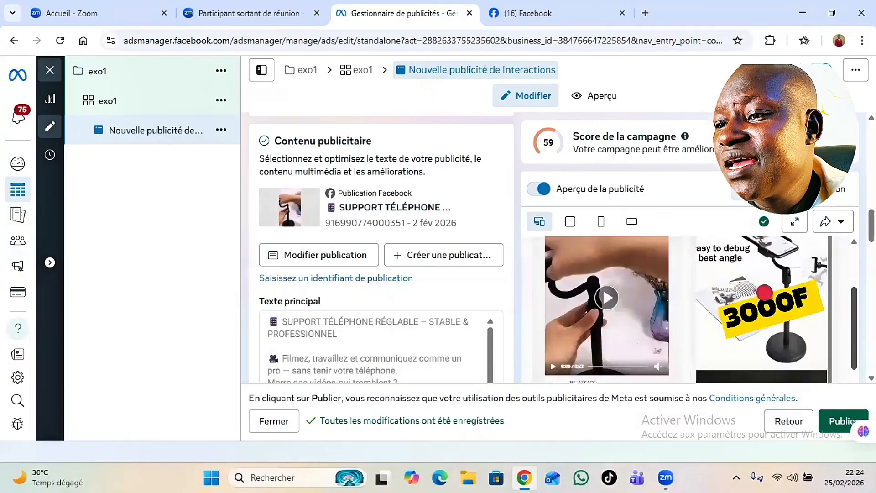
pyautogui.scroll(1, 850, 336)
pyautogui.scroll(2, 850, 336)
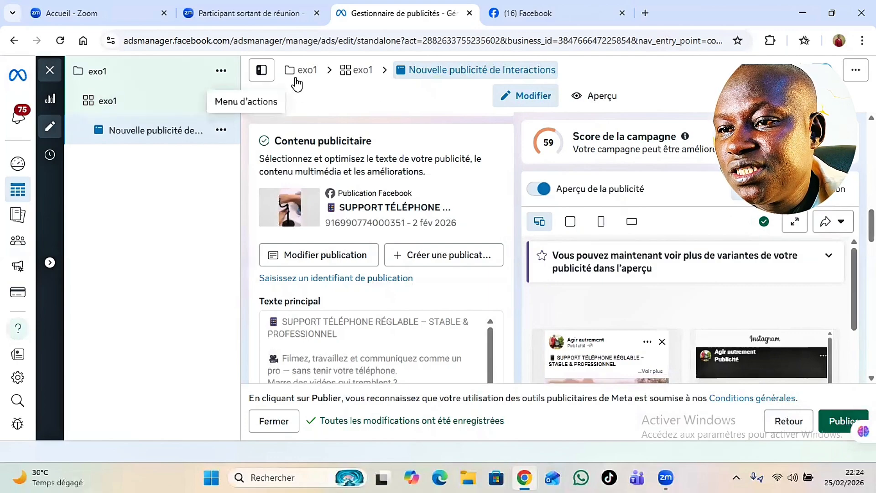
# Step: Add Côte d'Ivoire as an included location alongside Burkina Faso in the audience controls of ad set exo1
pyautogui.click(363, 71)
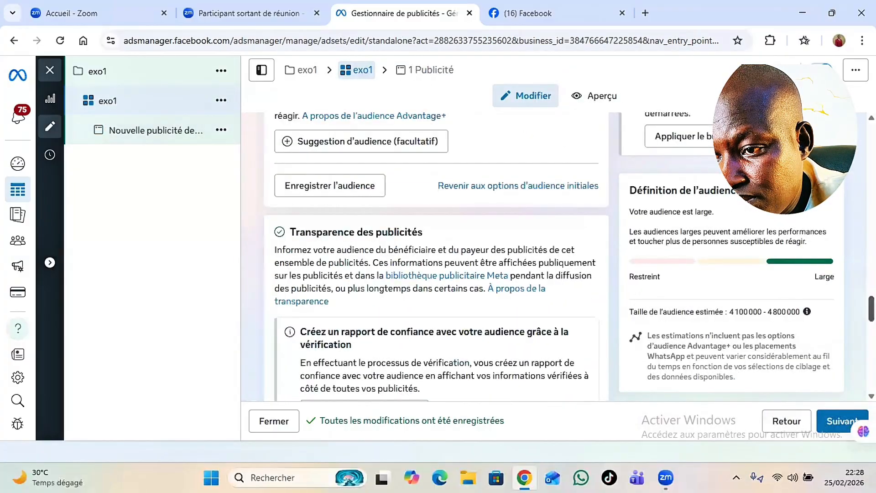
pyautogui.scroll(8, 436, 257)
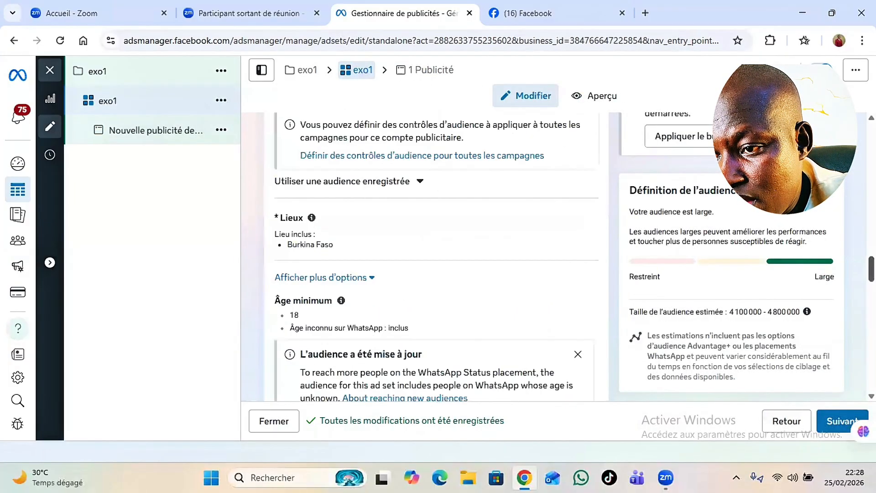
pyautogui.scroll(1, 356, 359)
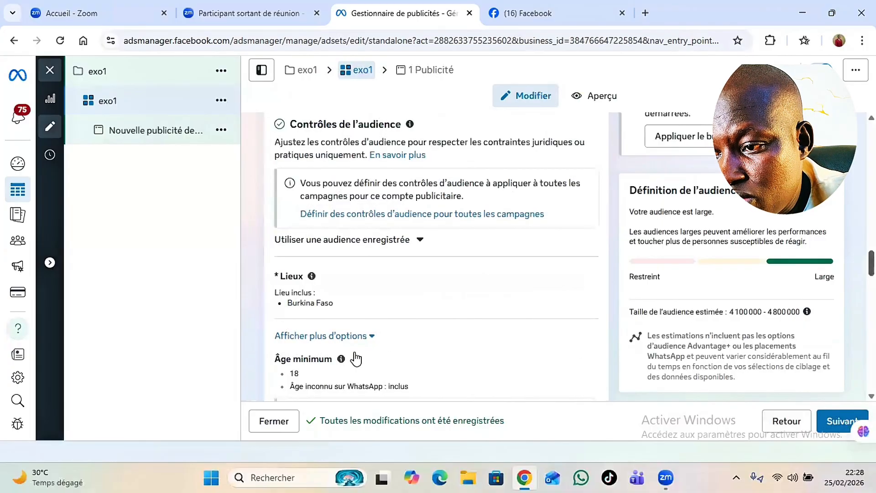
pyautogui.moveTo(557, 281)
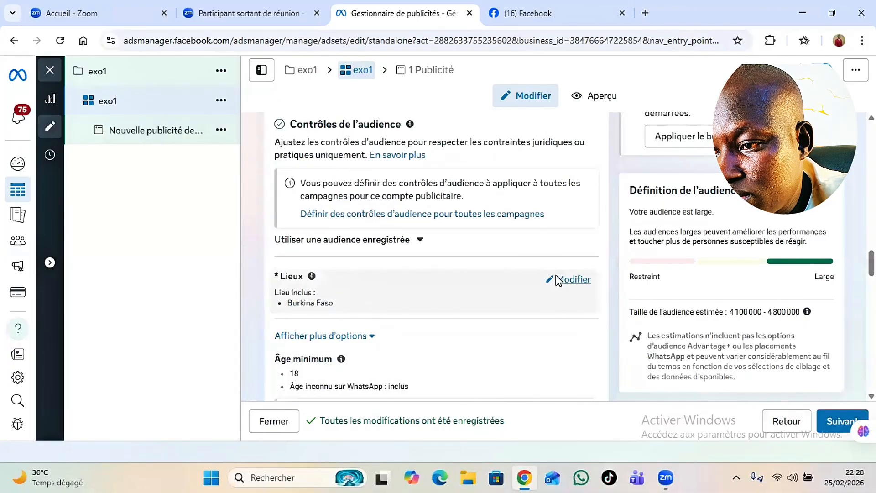
pyautogui.click(557, 280)
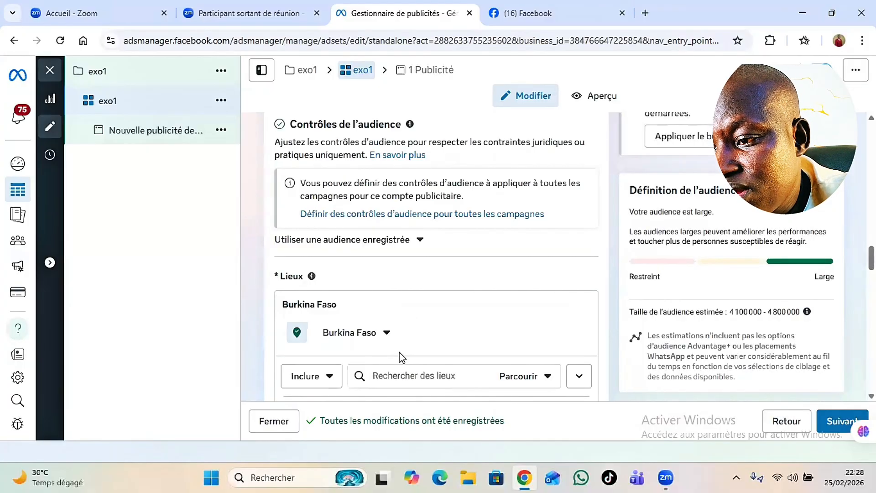
pyautogui.click(396, 376)
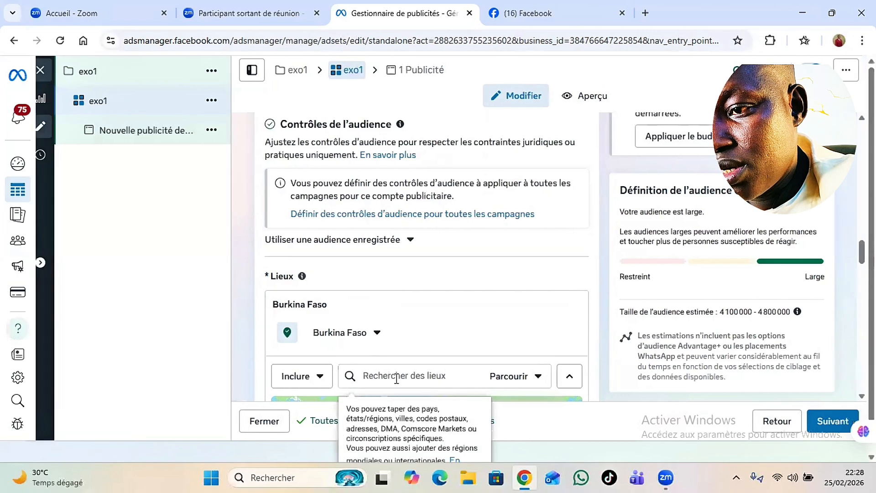
pyautogui.write('C')
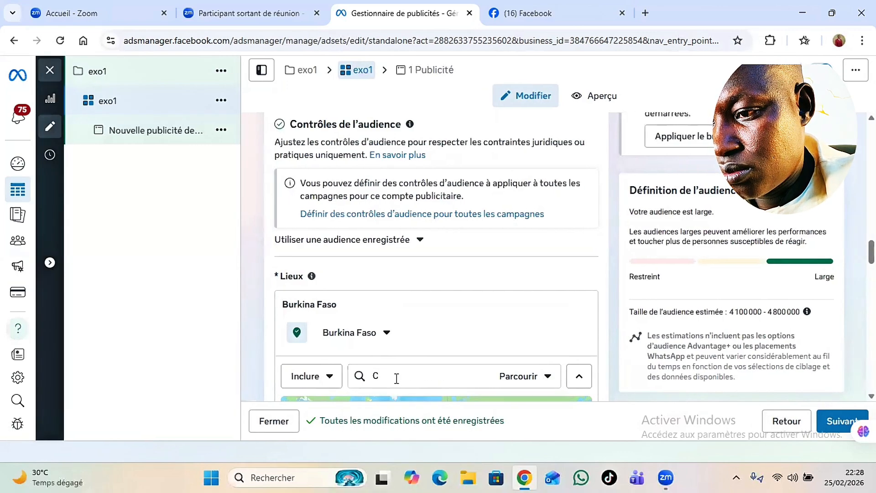
pyautogui.write('o')
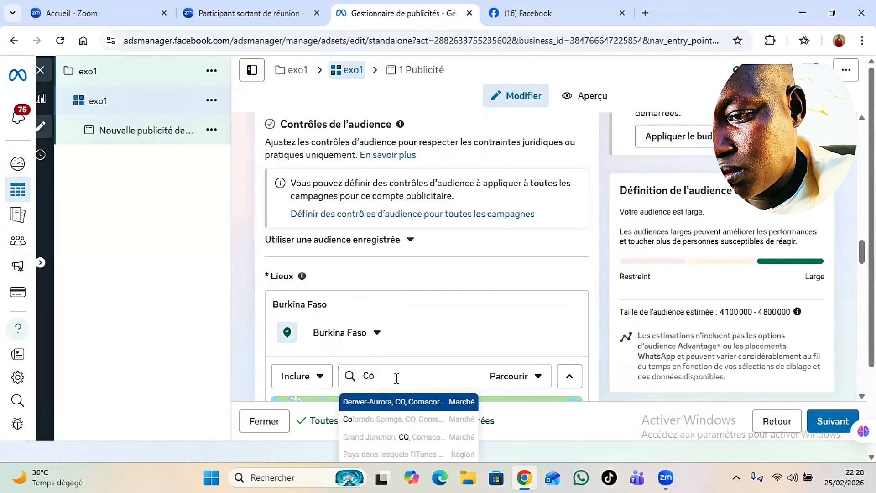
pyautogui.write('te')
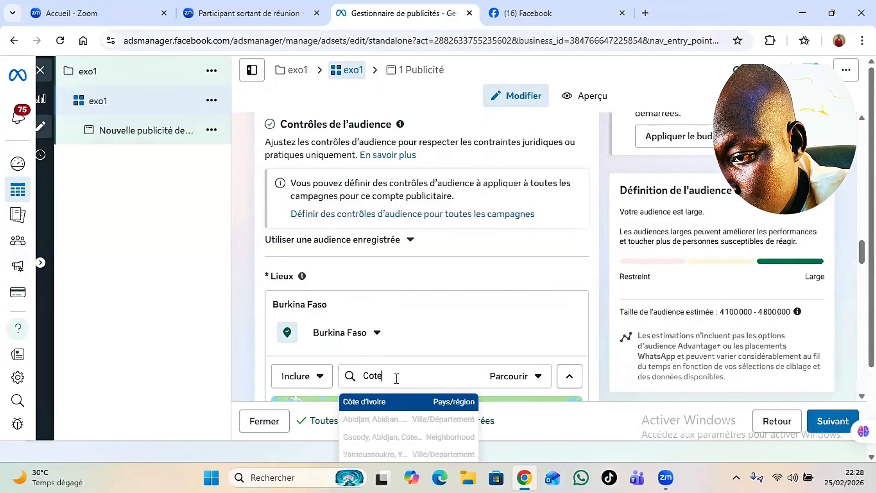
pyautogui.click(369, 408)
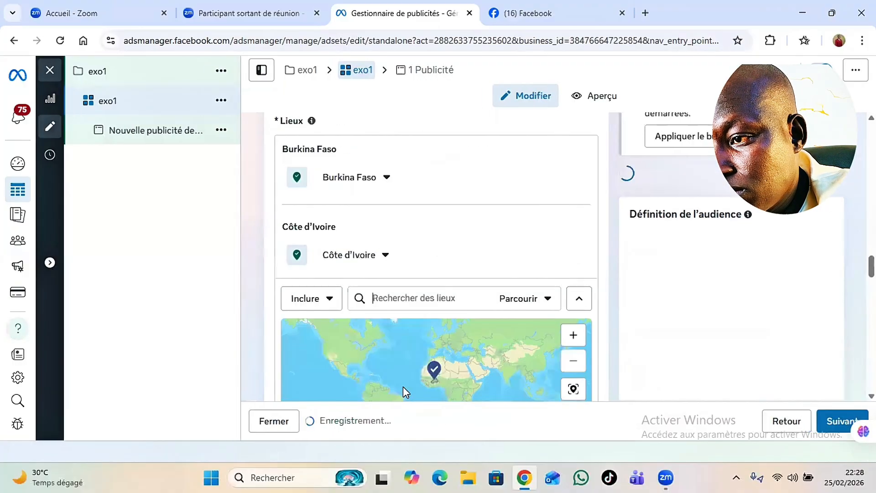
# Step: Review the ad set's location map, Advantage+ audience, transparency and brand suitability settings, and return to the ad
pyautogui.scroll(-3, 546, 293)
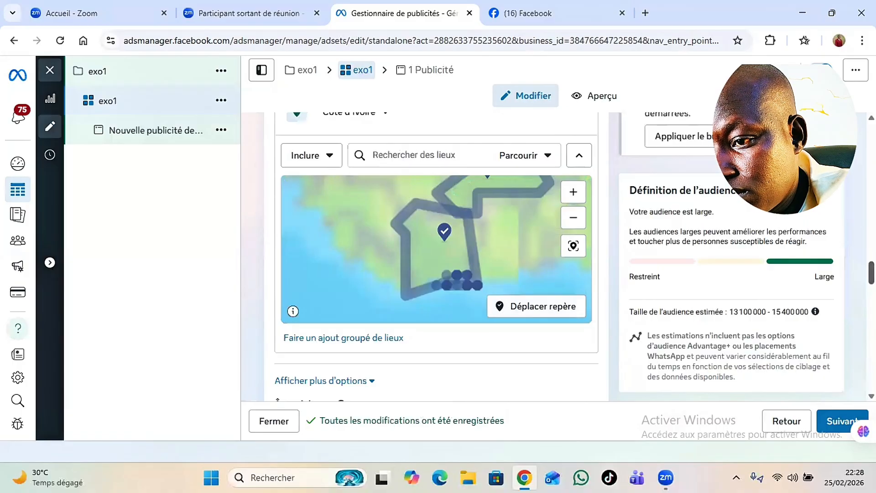
pyautogui.scroll(-5, 437, 256)
pyautogui.scroll(7, 437, 255)
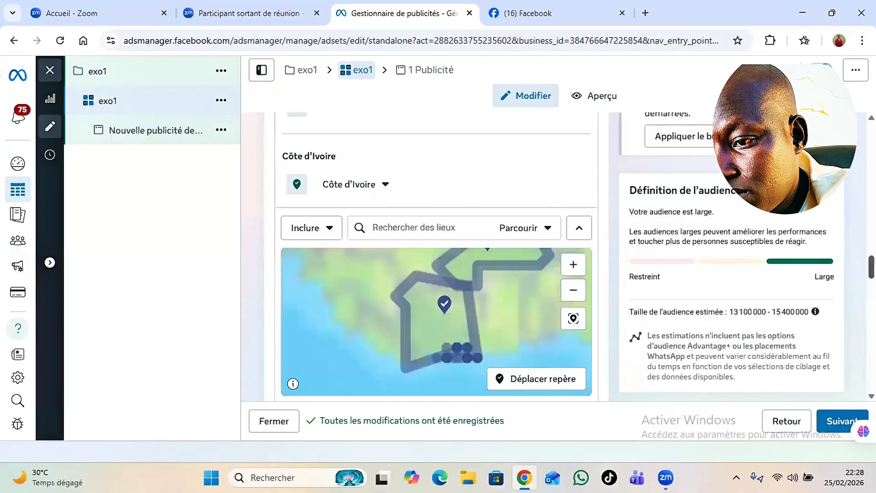
pyautogui.scroll(-10, 437, 255)
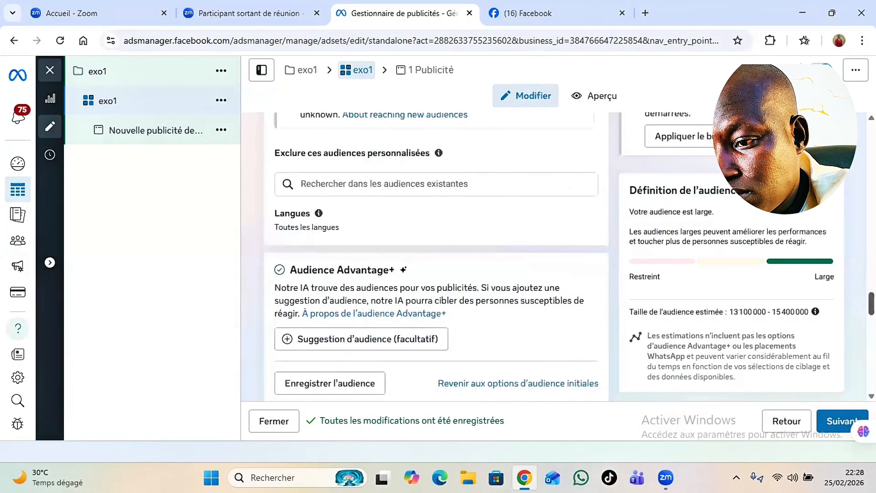
pyautogui.scroll(-5, 437, 256)
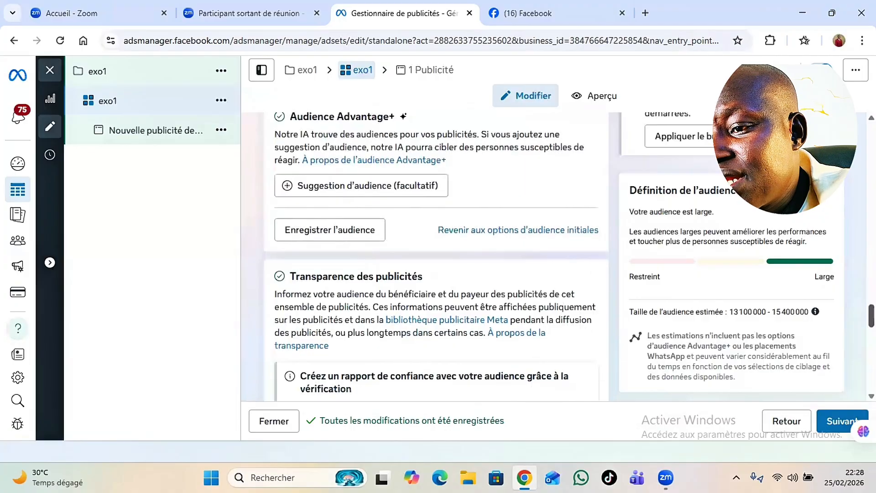
pyautogui.scroll(-6, 437, 256)
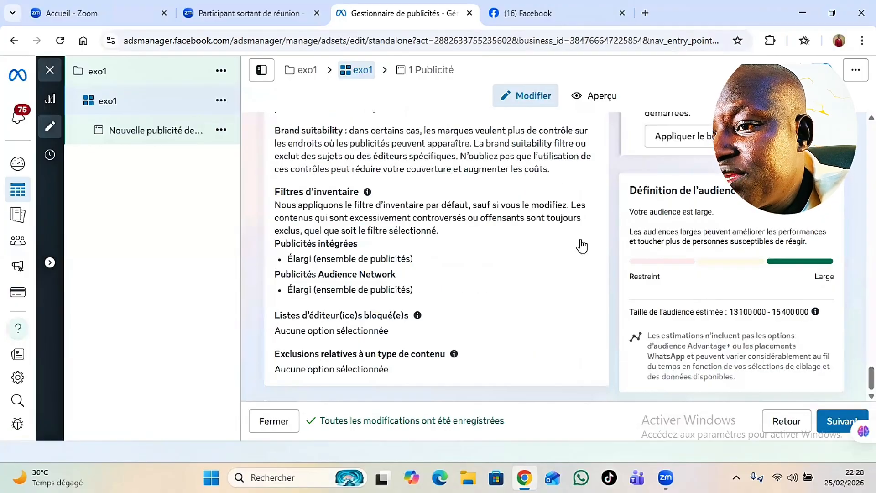
pyautogui.click(437, 70)
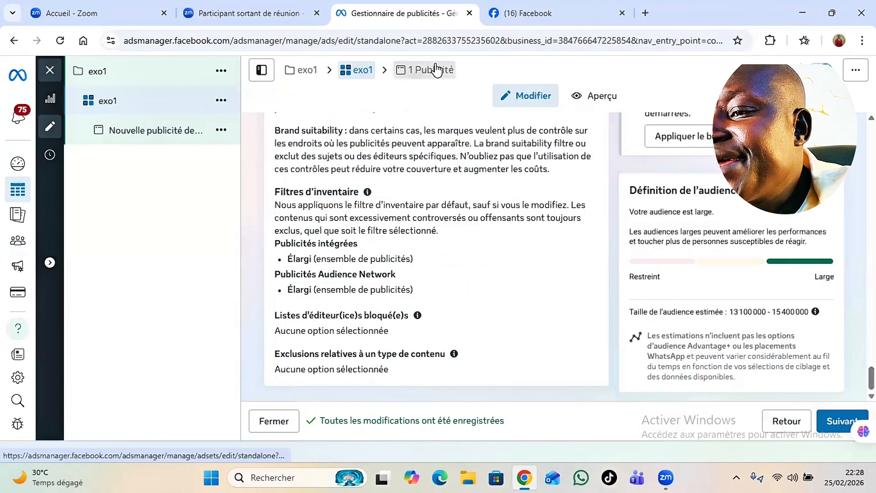